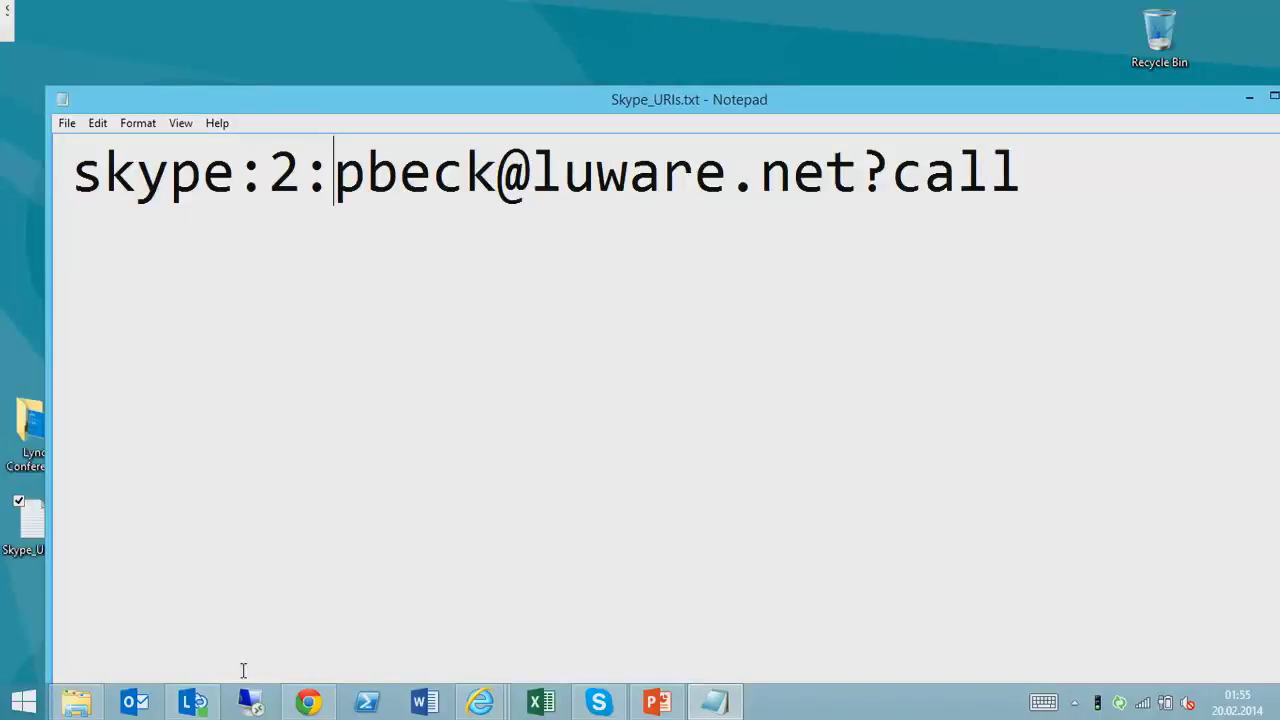
Open Remote Desktop Connection and try to connect to trugberg.luware.local.
left_click(252, 702)
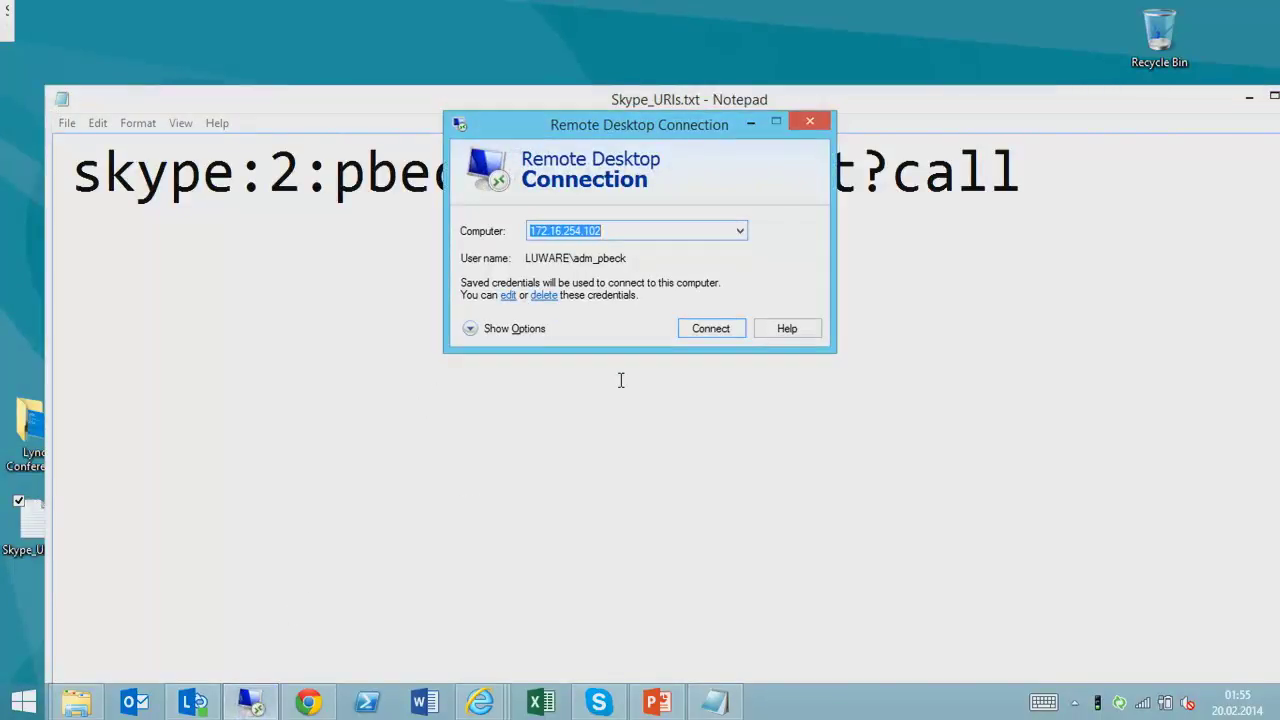
type("trugberg.luware.local")
key("Return")
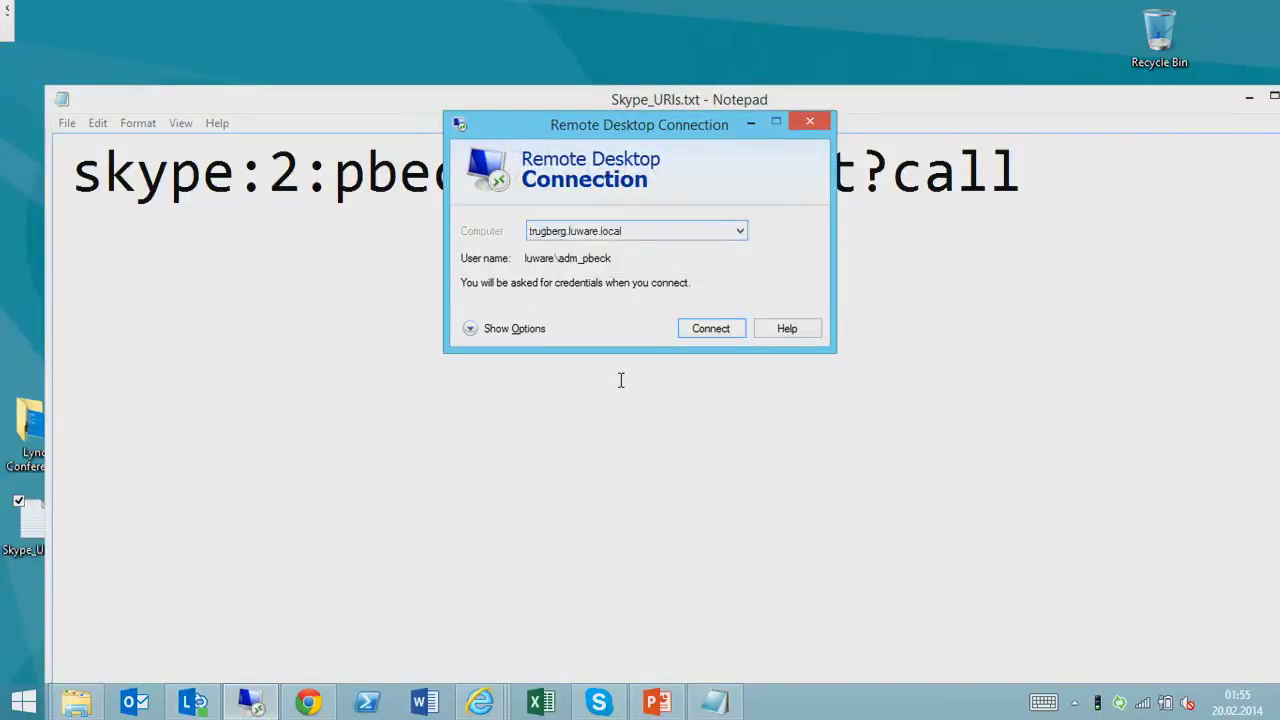
key("Escape")
key("BackSpace")
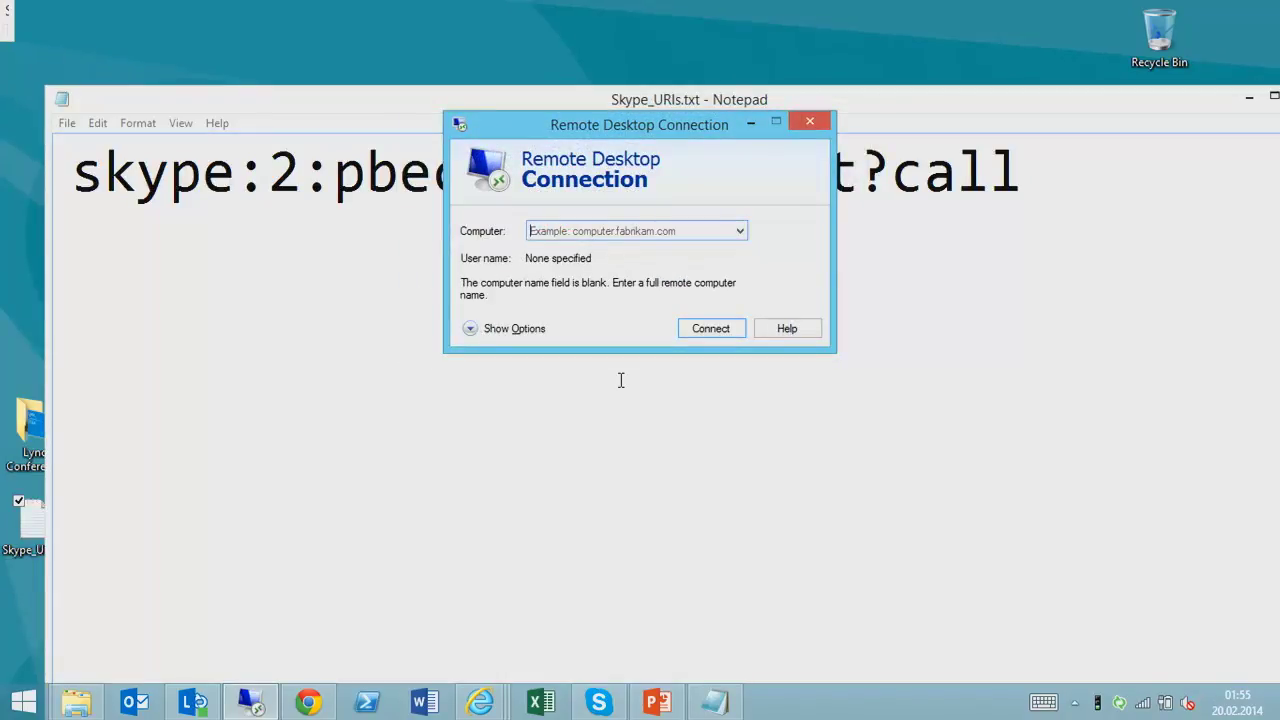
Connect by Remote Desktop to the saved computer 172.16.254.102 and accept its untrusted certificate.
type("172")
key("Down")
key("Down")
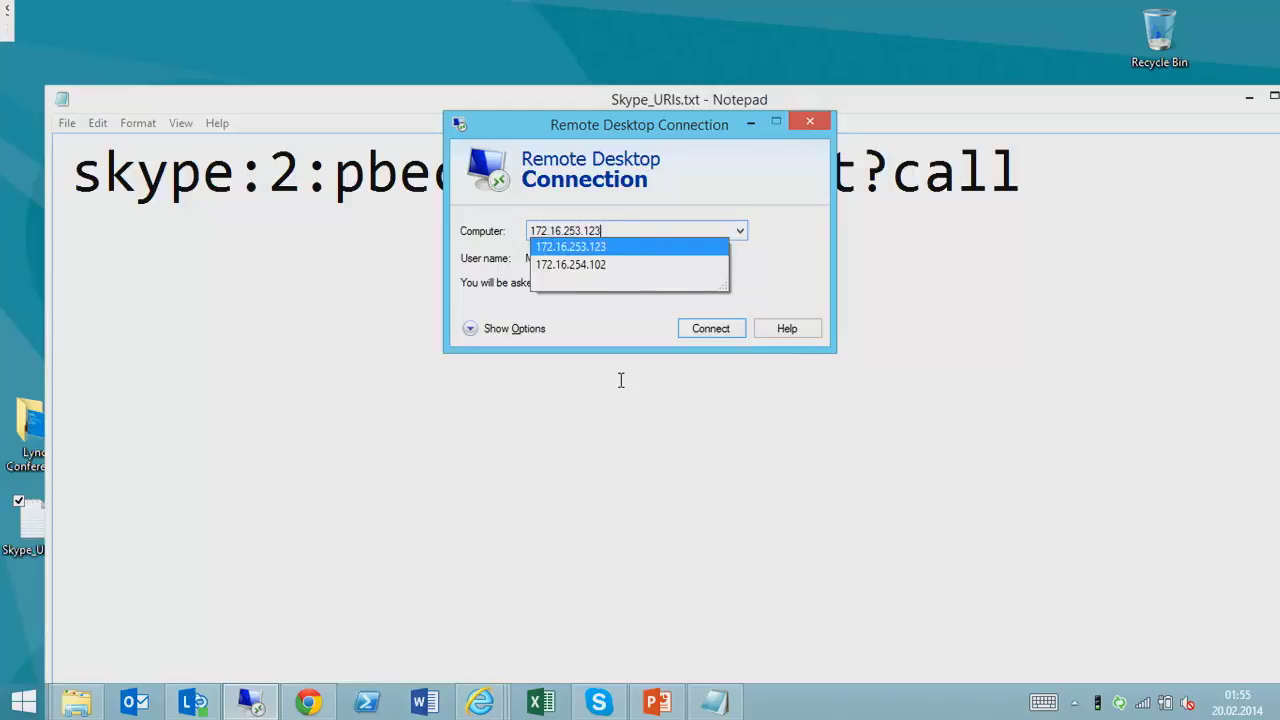
key("Return")
key("Return")
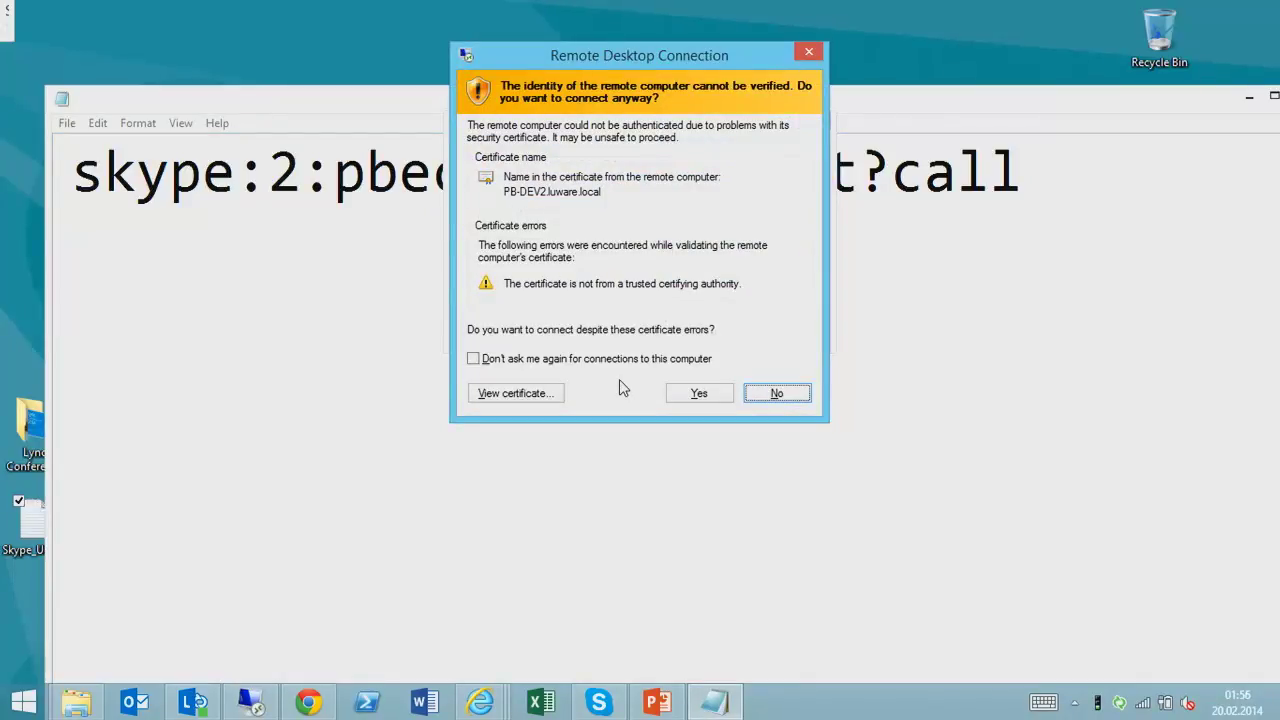
key("y")
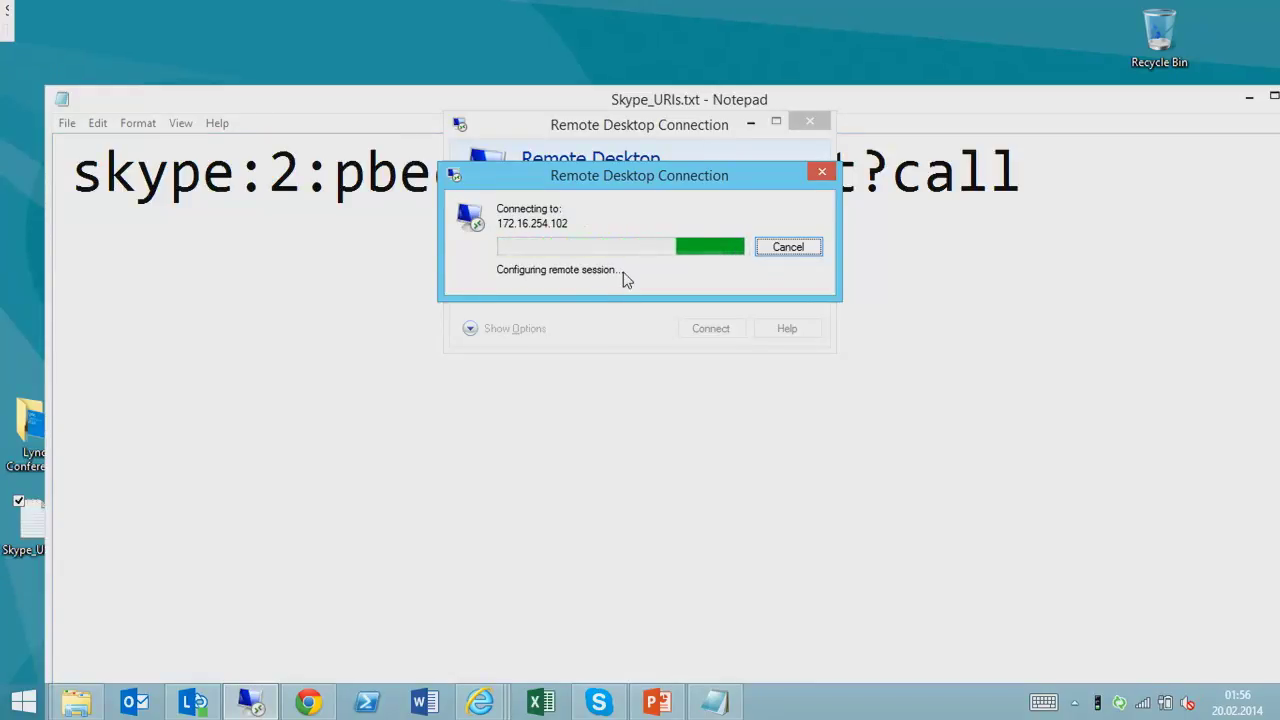
Minimize the remote session, switch to Skype and add the UCMA sample 2 contact to Favorites, keeping the contact filter on All.
left_click(598, 705)
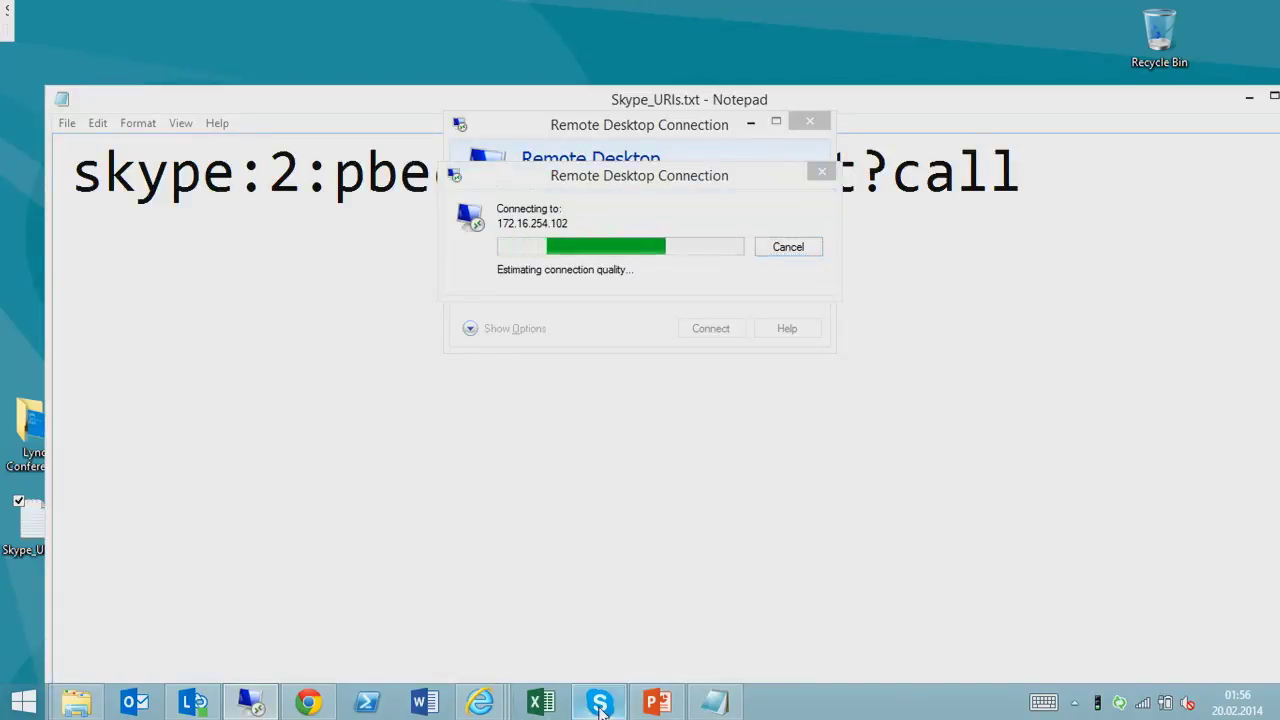
left_click_drag(496, 325, 500, 350)
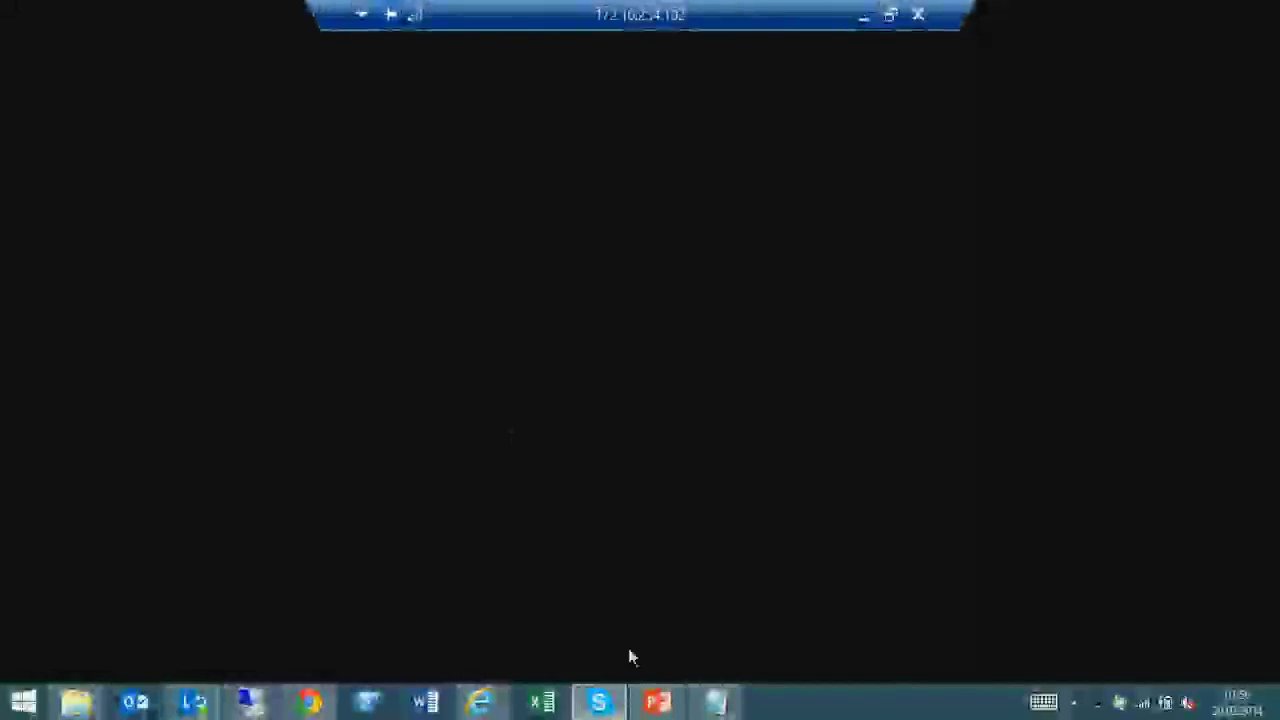
left_click(863, 15)
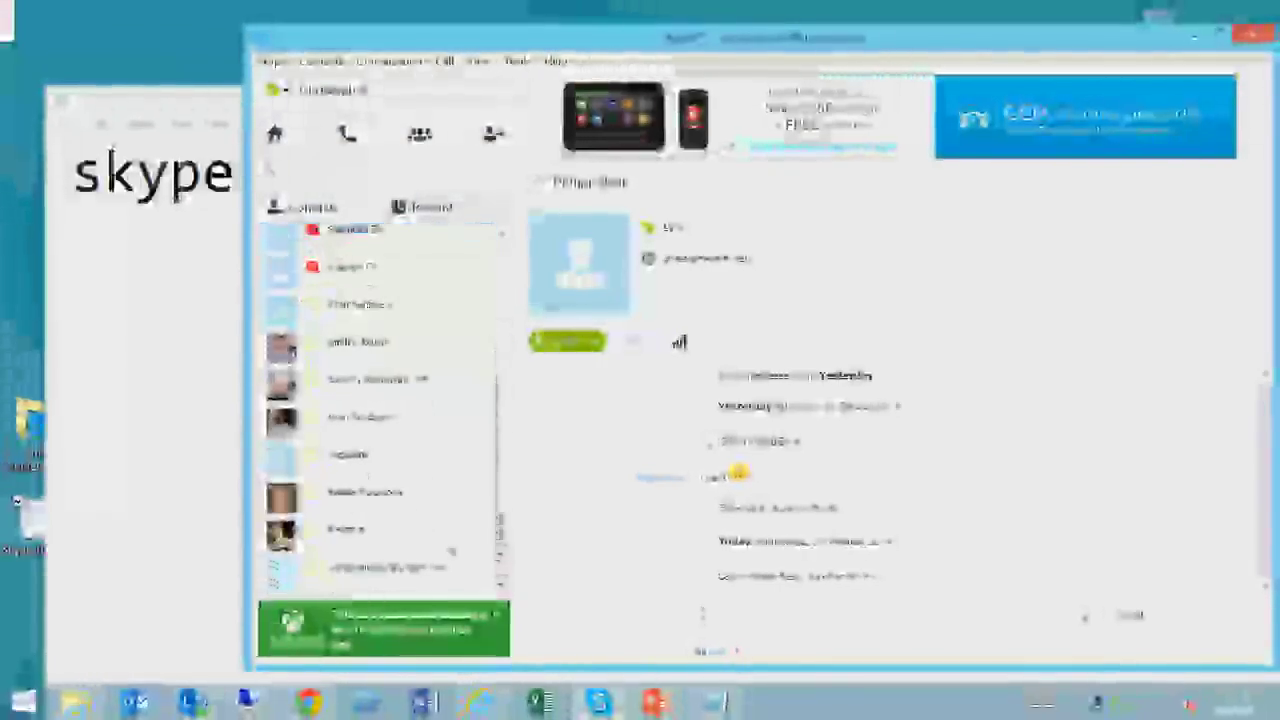
left_click(407, 585)
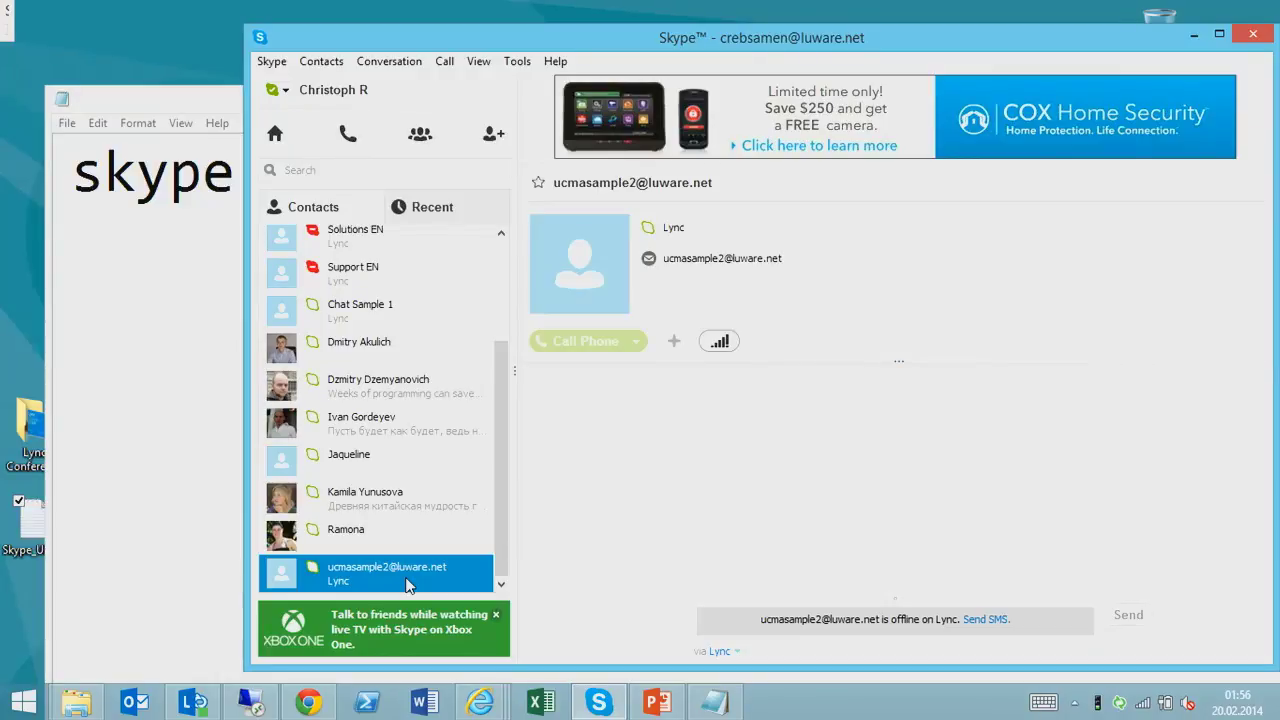
right_click(406, 585)
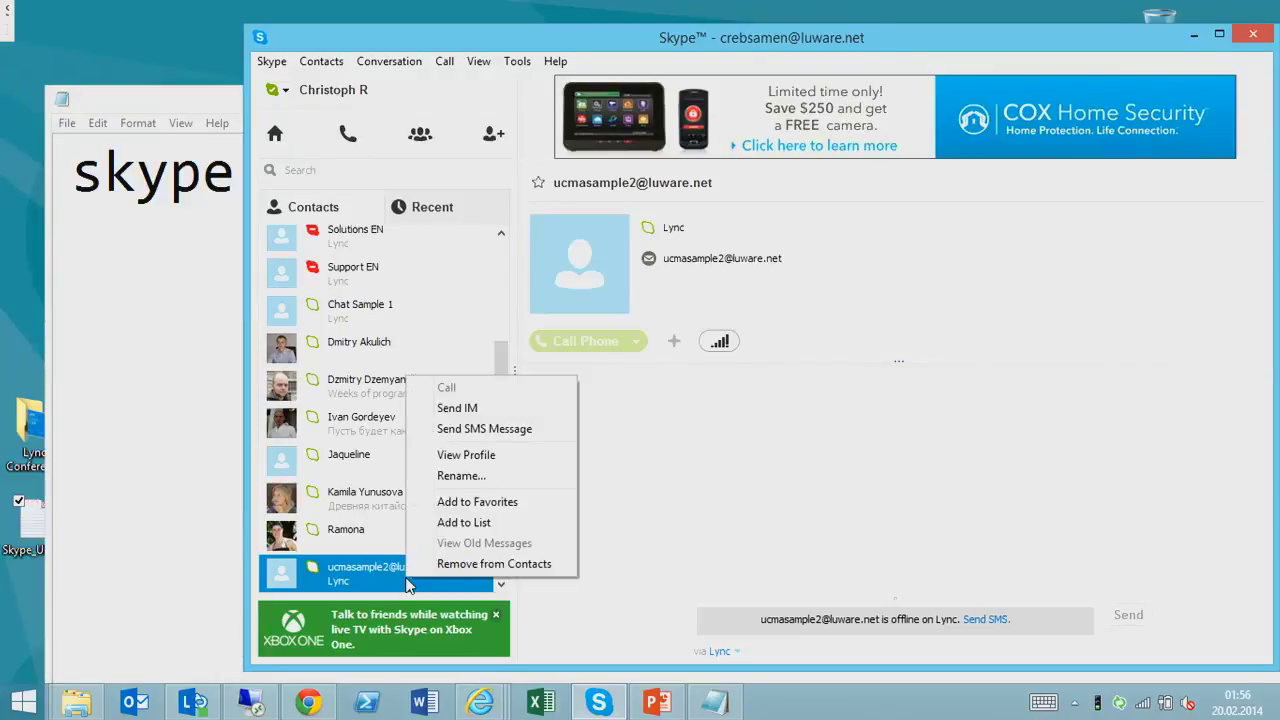
left_click(540, 502)
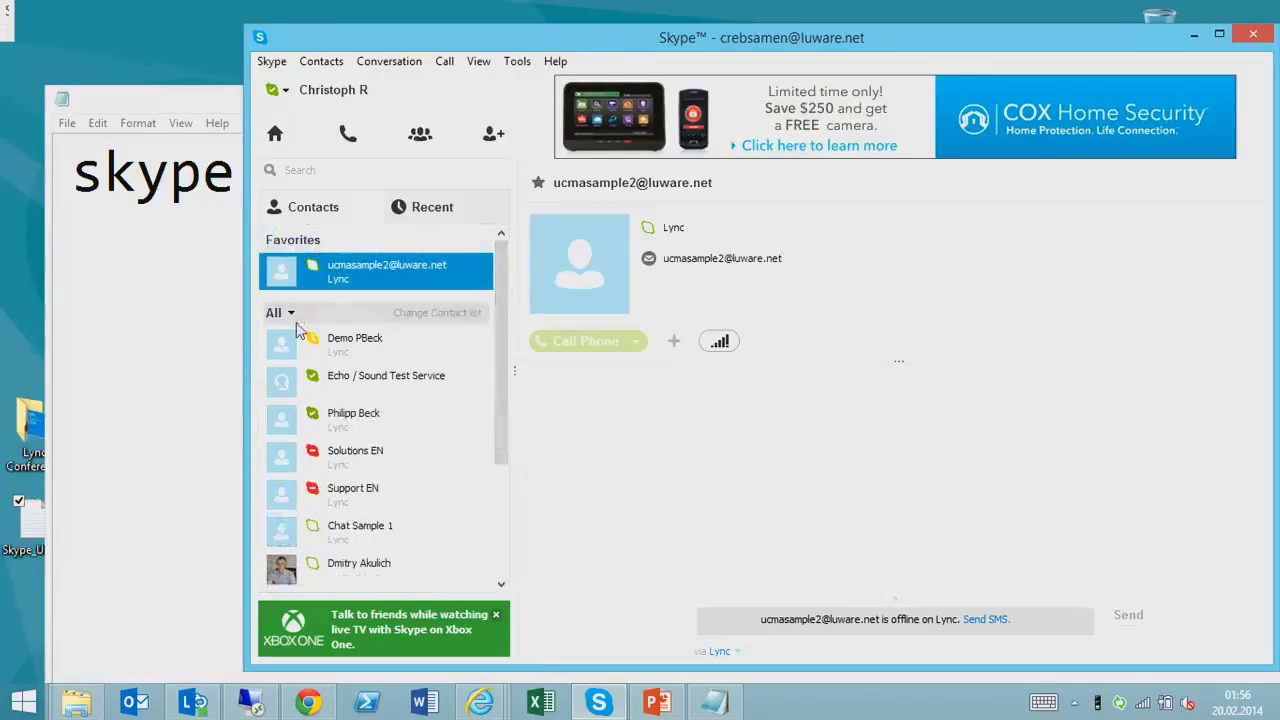
left_click(291, 313)
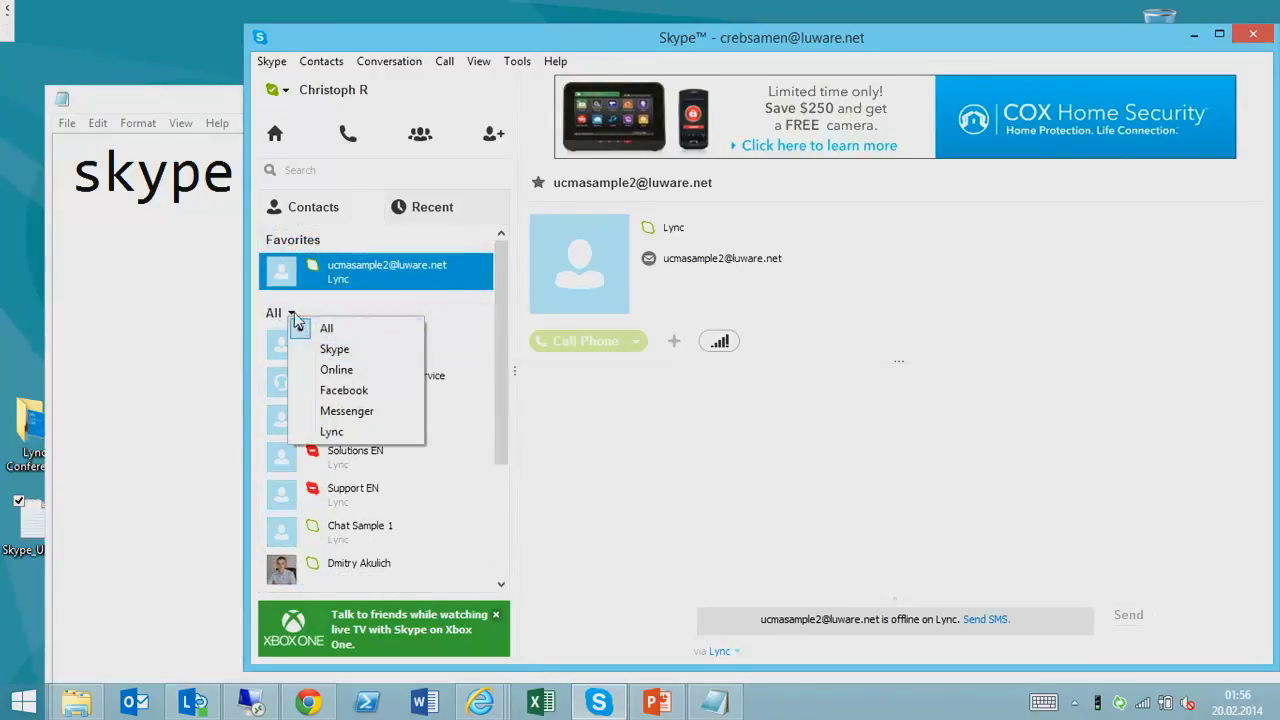
left_click(298, 326)
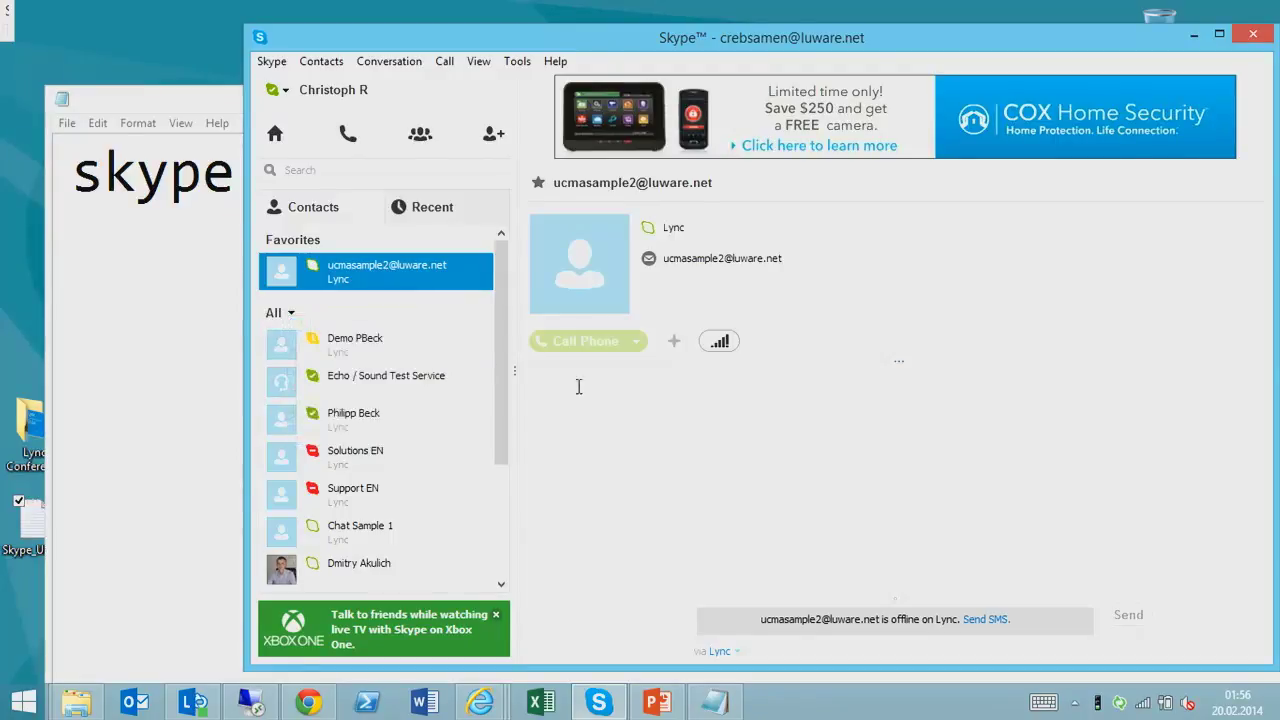
Switch to Visual Studio in the remote session and examine how PublishAvailabilityForEndpoint builds localState from the state parameter.
left_click(250, 701)
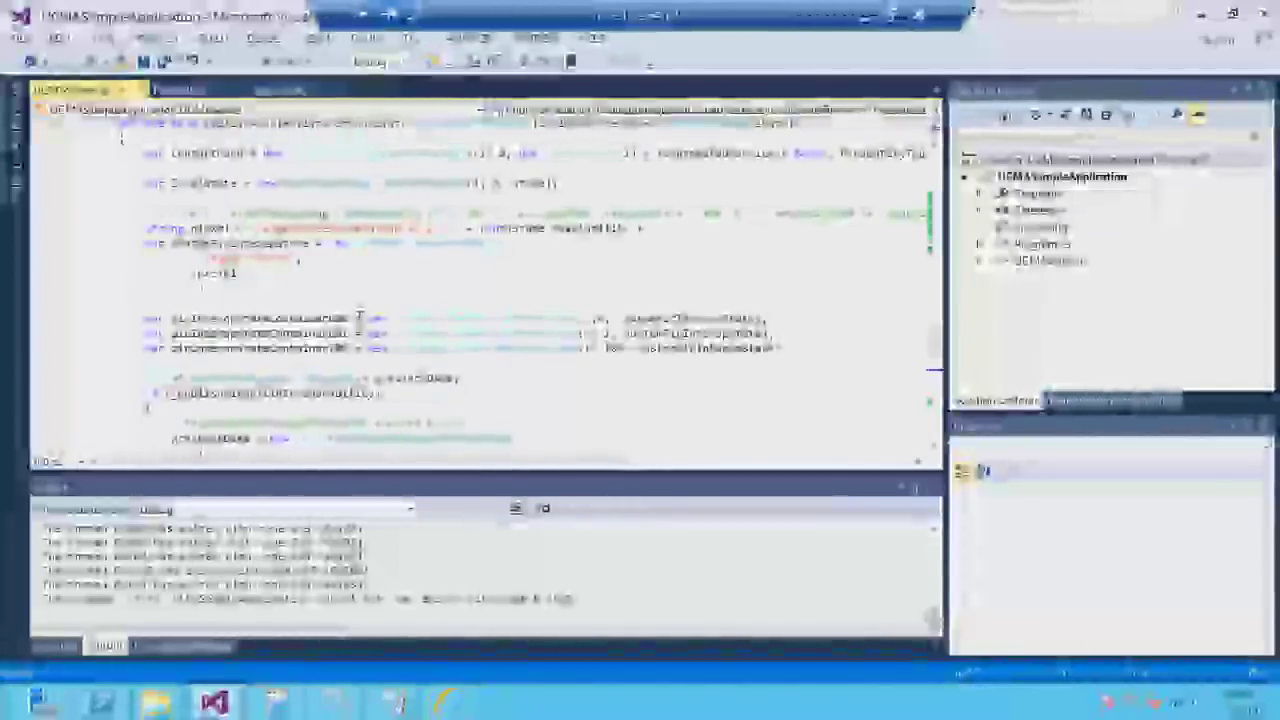
left_click(399, 286)
type("};")
scroll(330, 260, "up", 2)
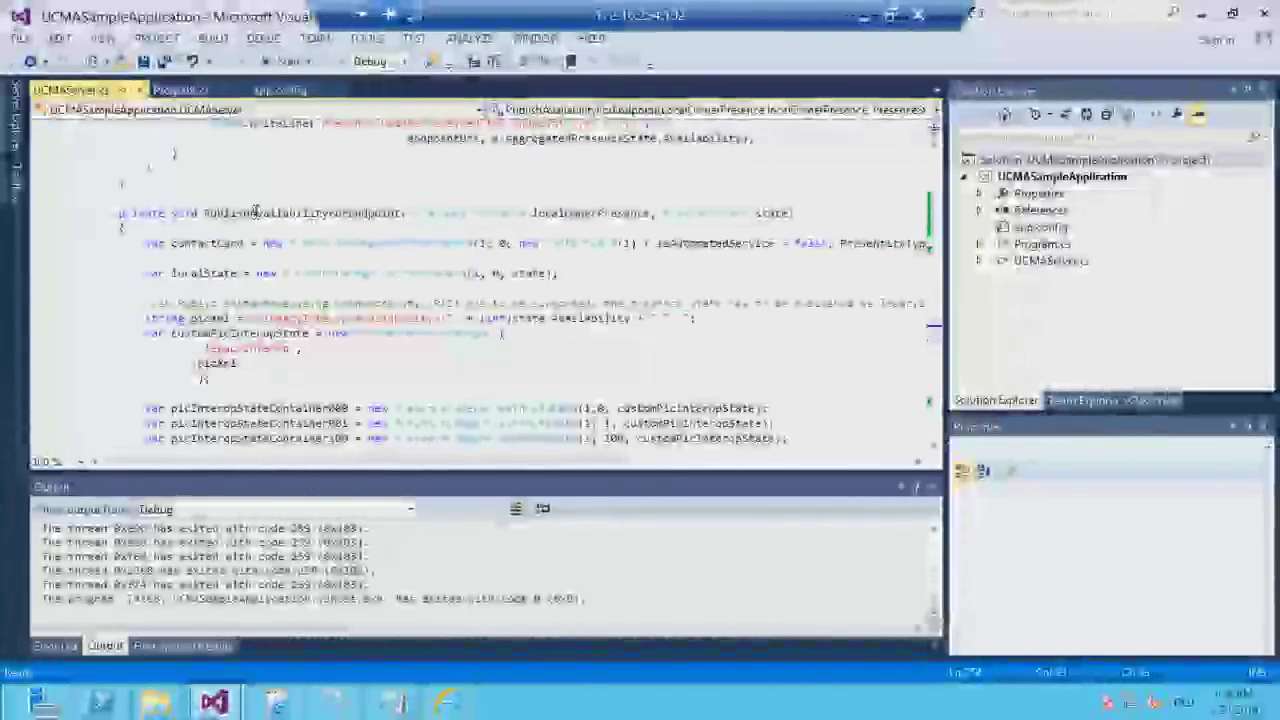
left_click_drag(240, 213, 399, 215)
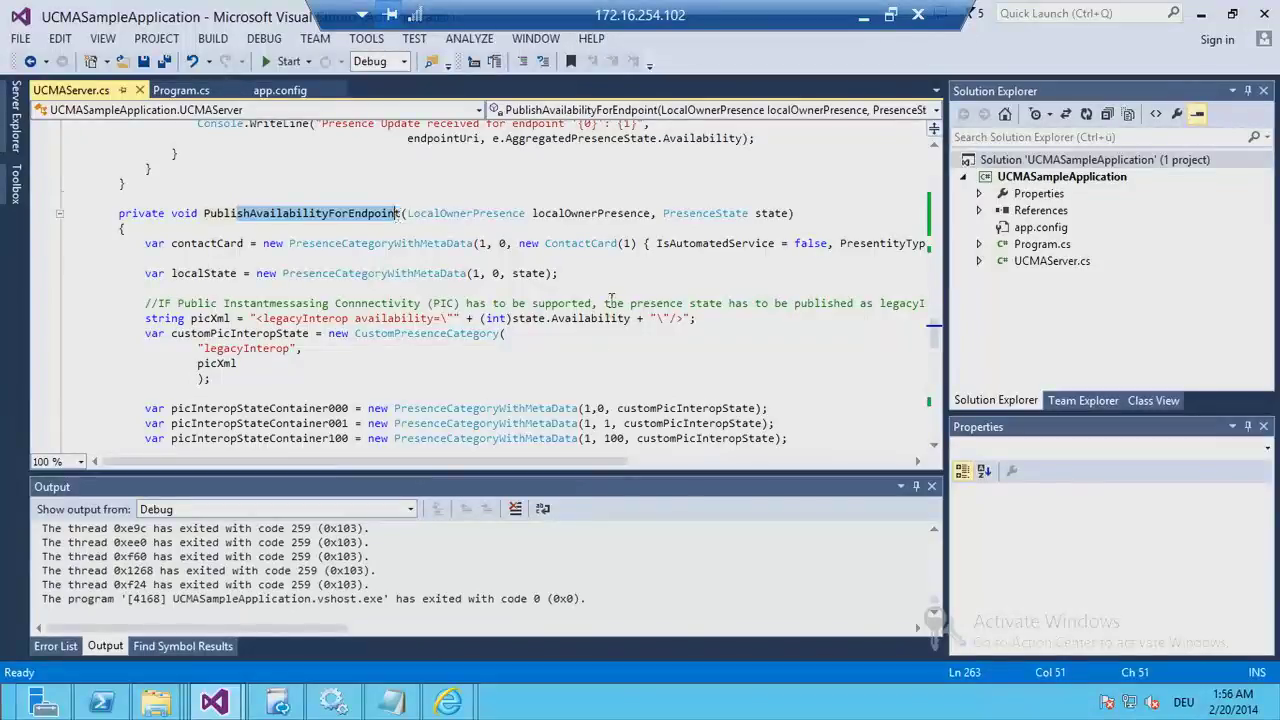
left_click_drag(560, 273, 40, 272)
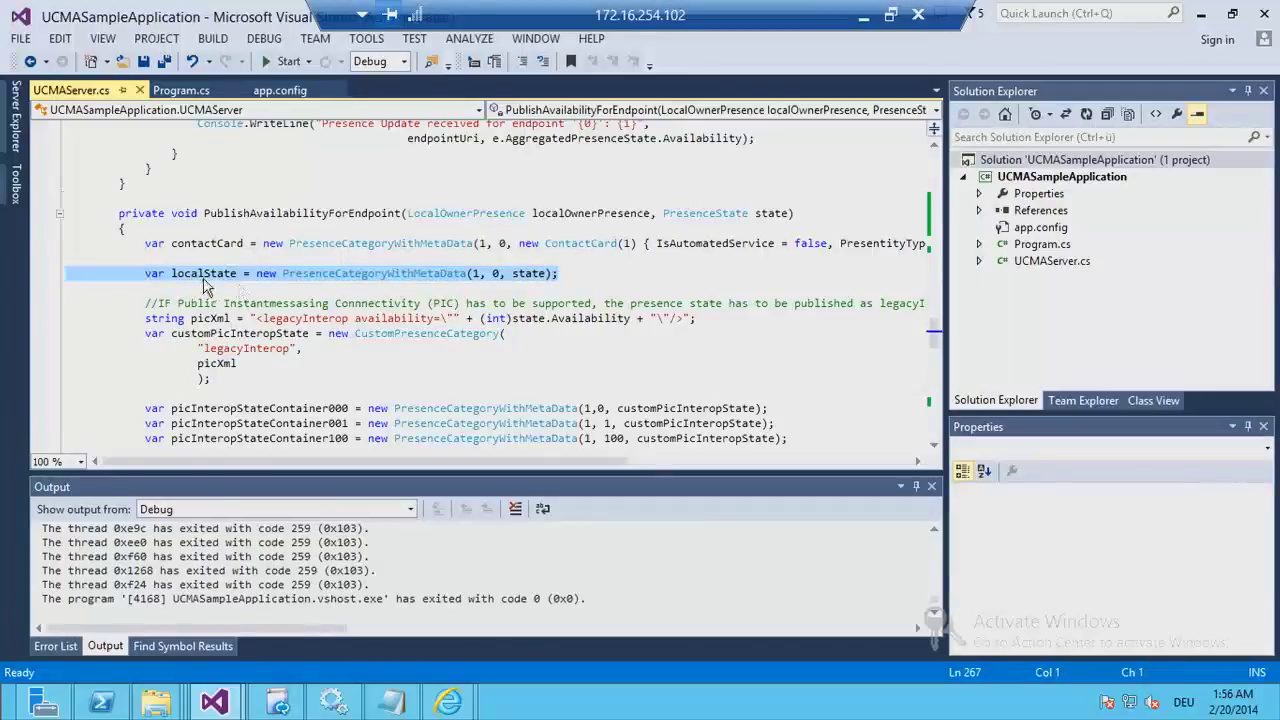
left_click(522, 278)
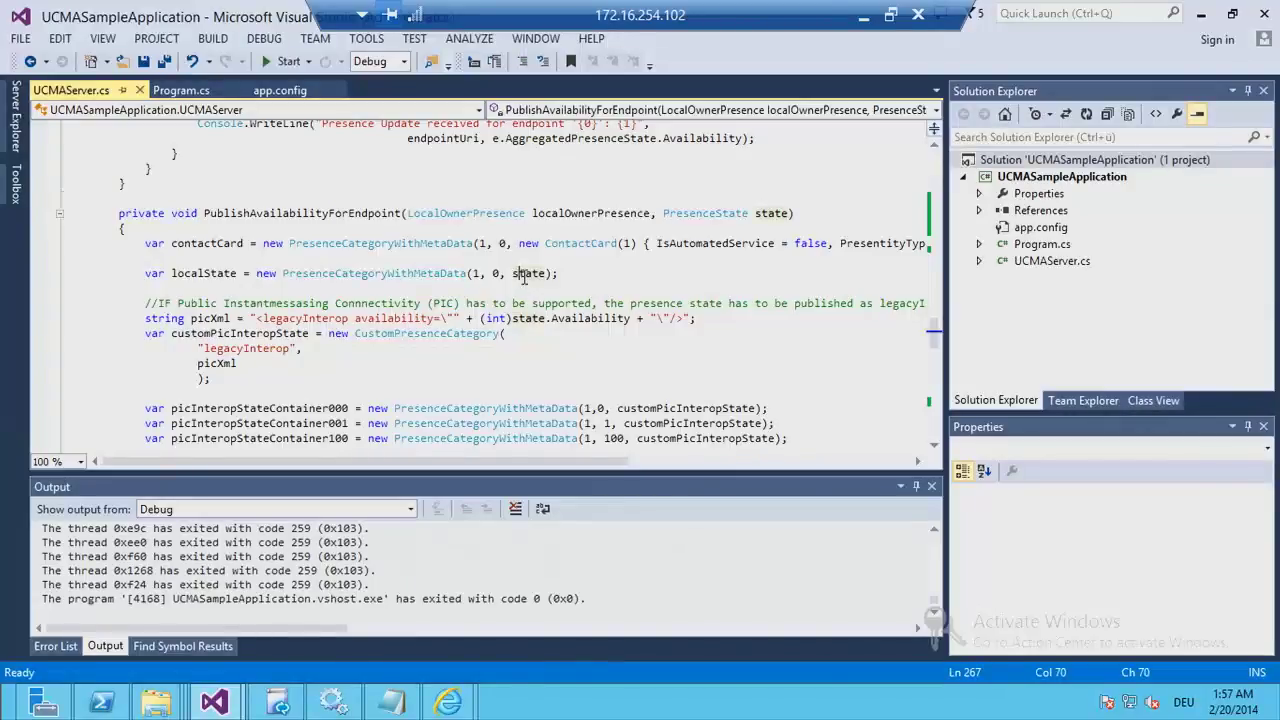
Examine the picXml string with its legacyInterop availability value and the CustomPresenceCategory created from it.
left_click(475, 365)
scroll(343, 377, "down", 1)
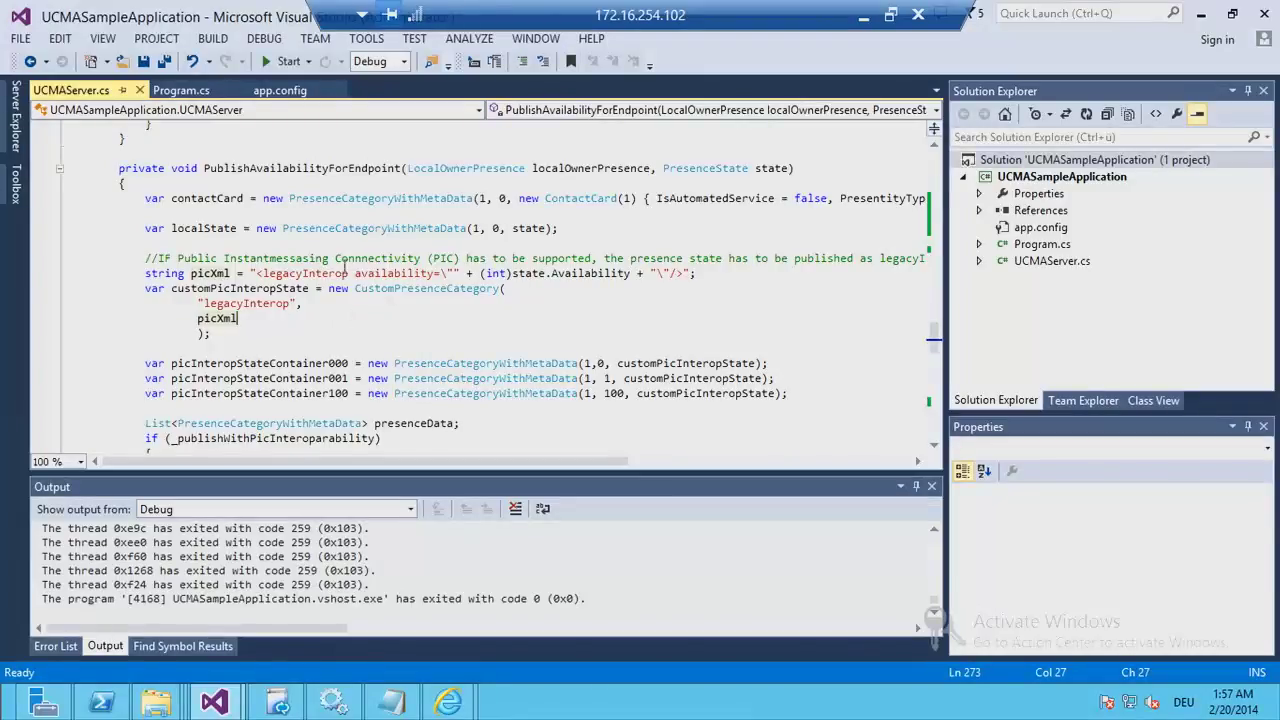
left_click_drag(250, 273, 466, 273)
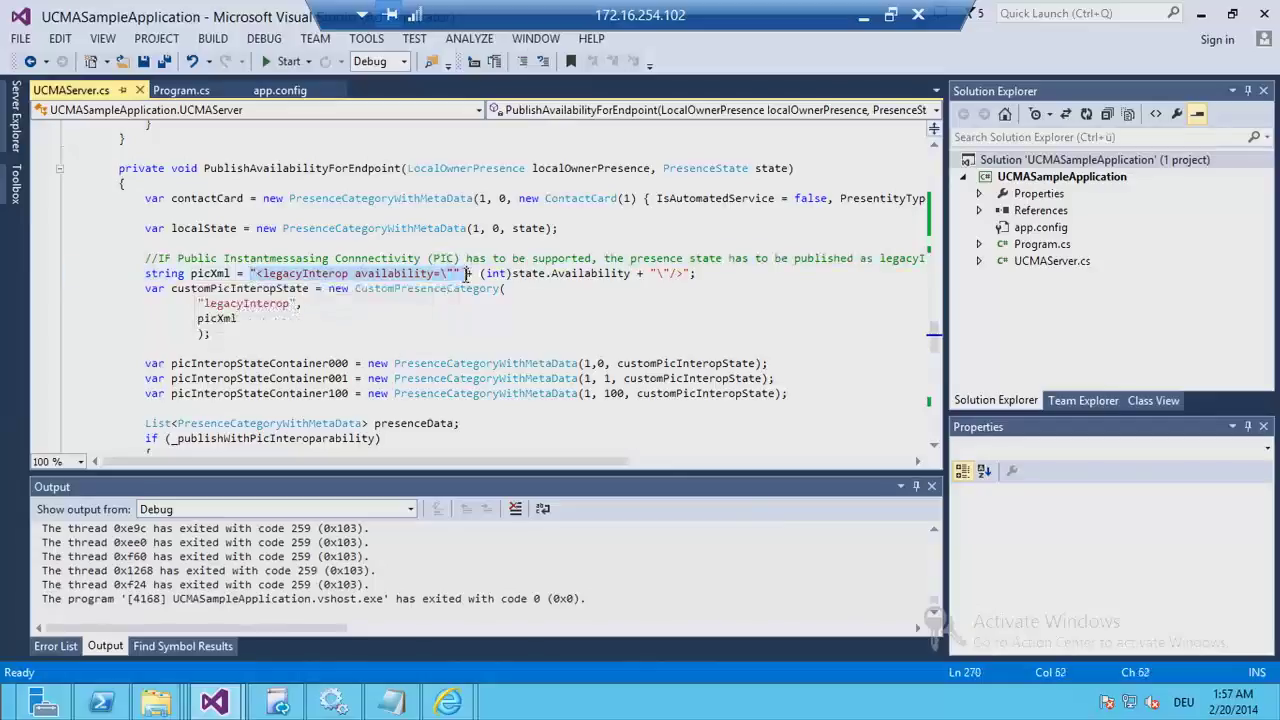
left_click(571, 273)
double_click(571, 276)
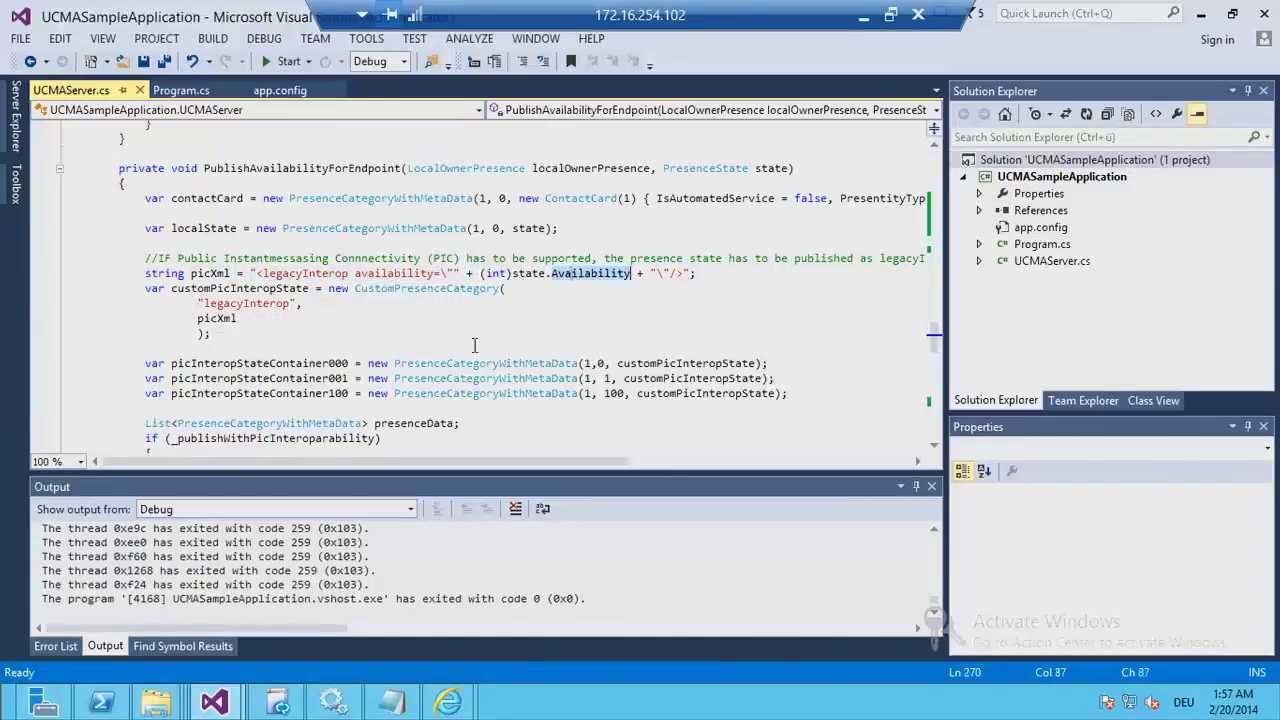
left_click(508, 288)
key("shift+Down")
key("shift+Down")
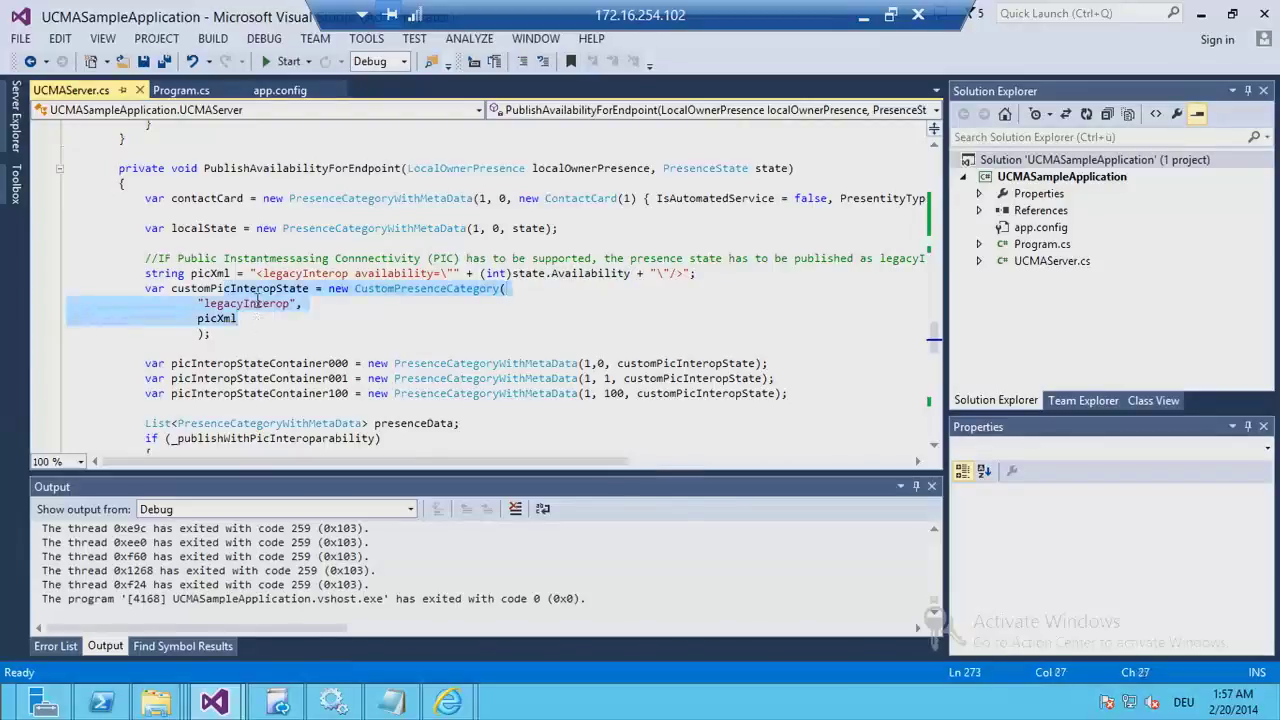
double_click(256, 305)
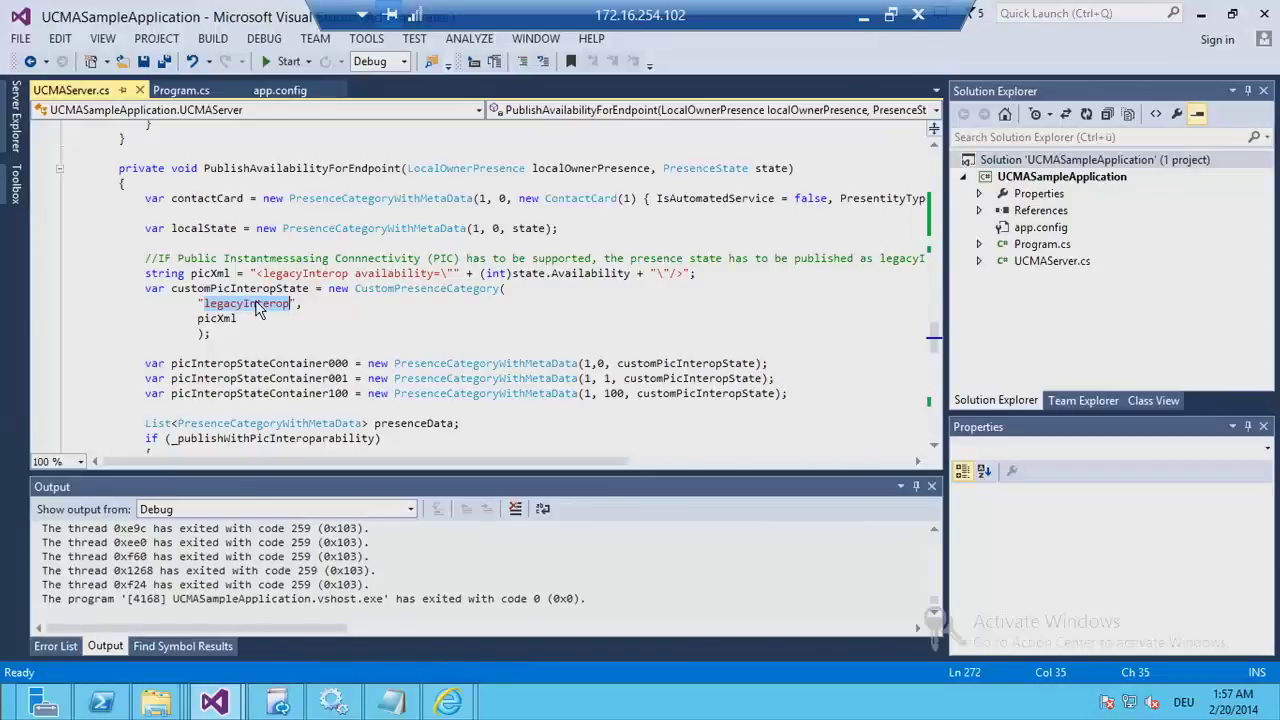
key("End")
Start debugging UCMASampleApplication and arrange its console above the Notepad command list, with the remote session in a window beside Skype.
key("F5")
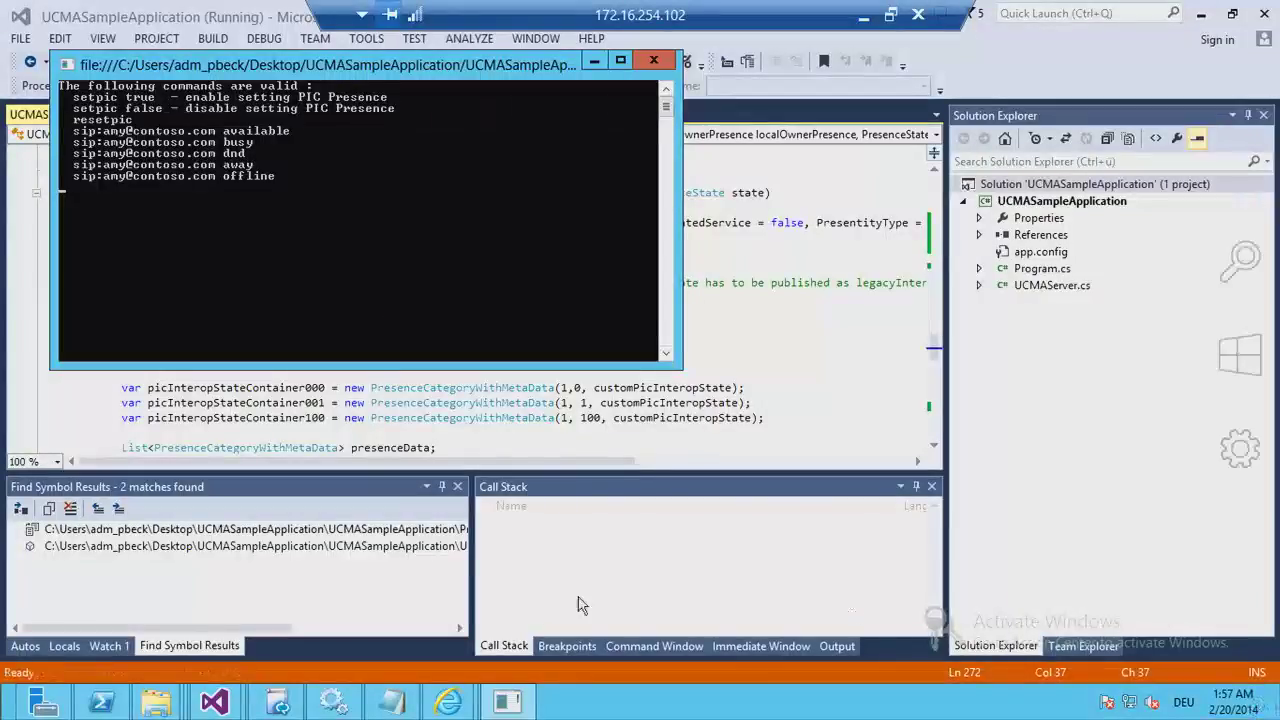
left_click(408, 710)
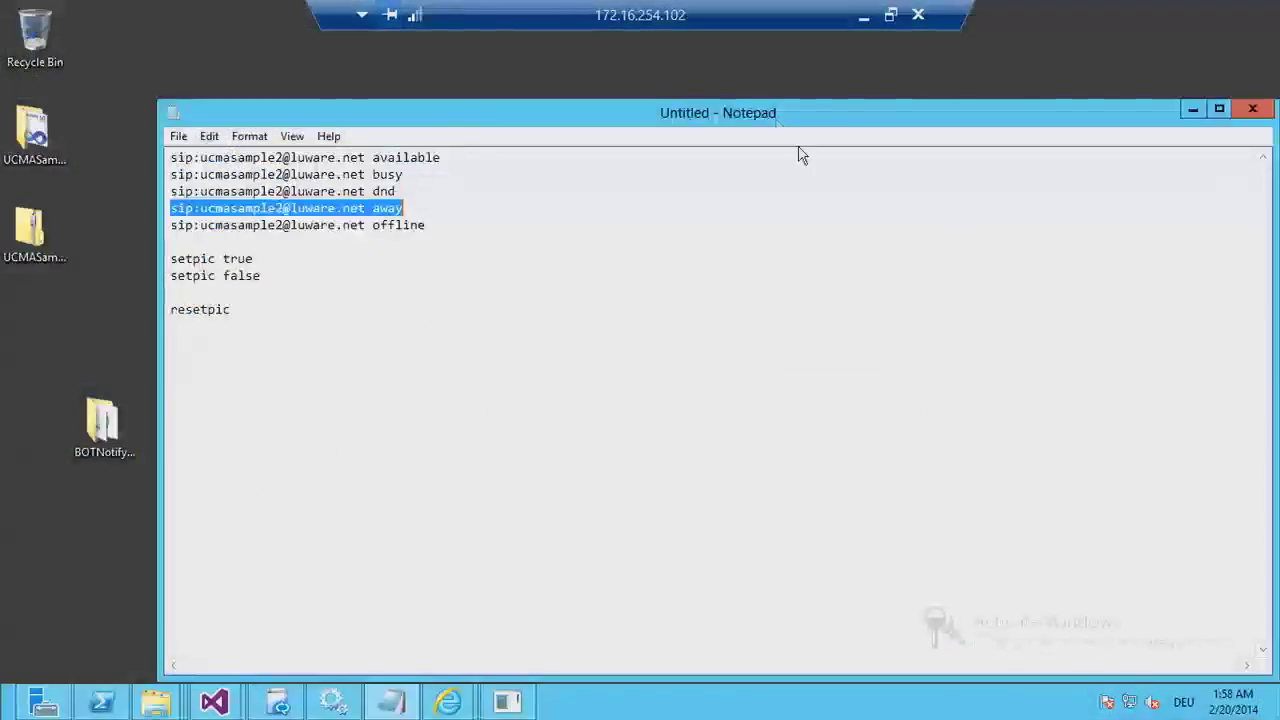
left_click_drag(811, 128, 1120, 128)
left_click(525, 705)
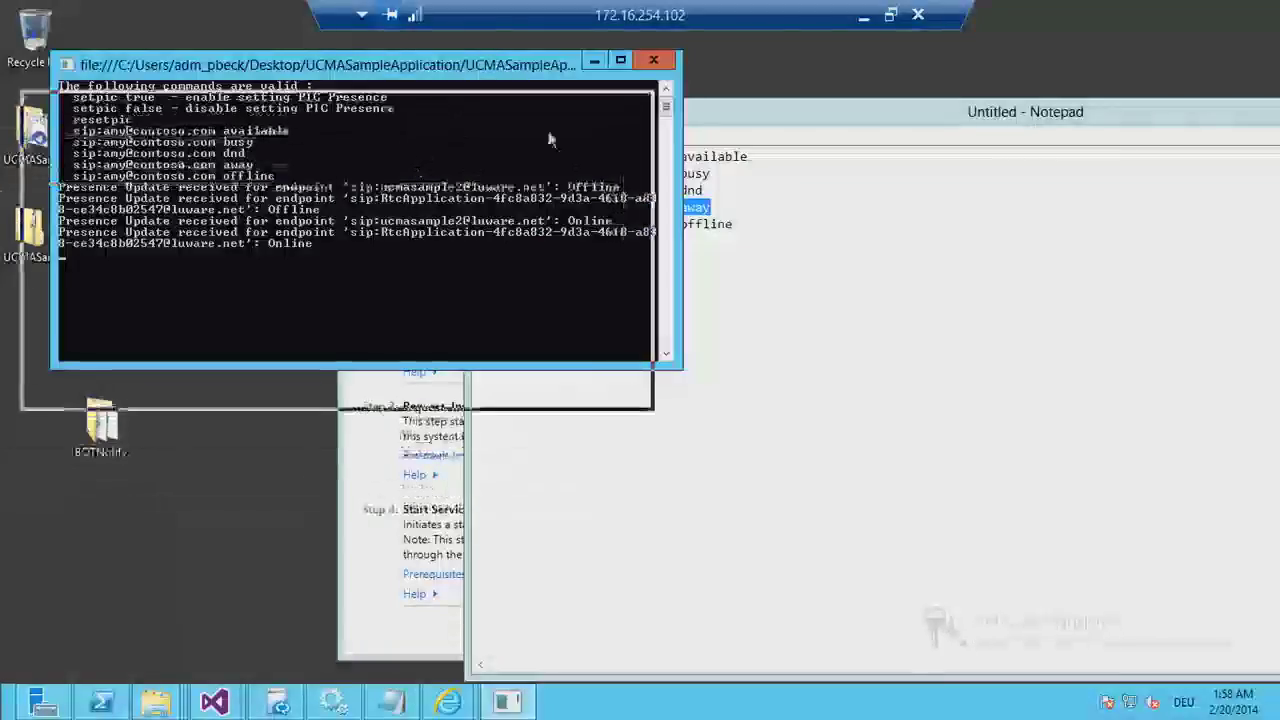
left_click_drag(835, 132, 422, 380)
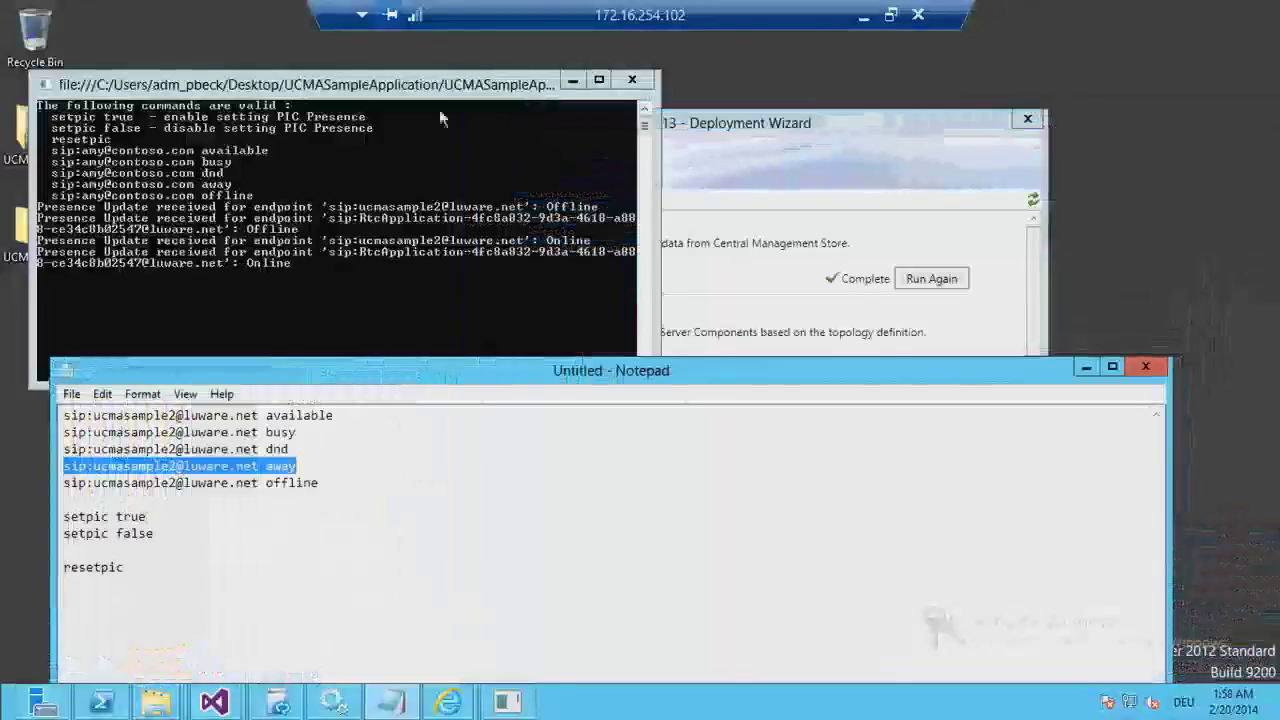
left_click_drag(436, 79, 436, 54)
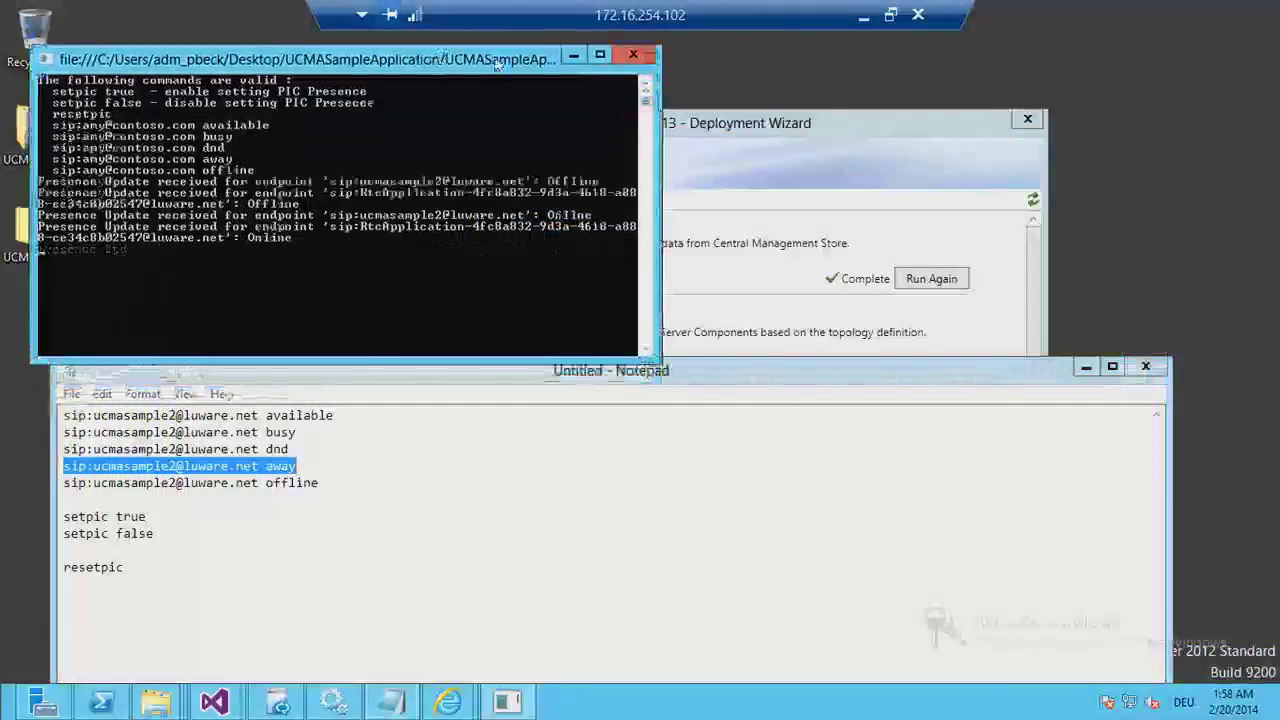
left_click(890, 14)
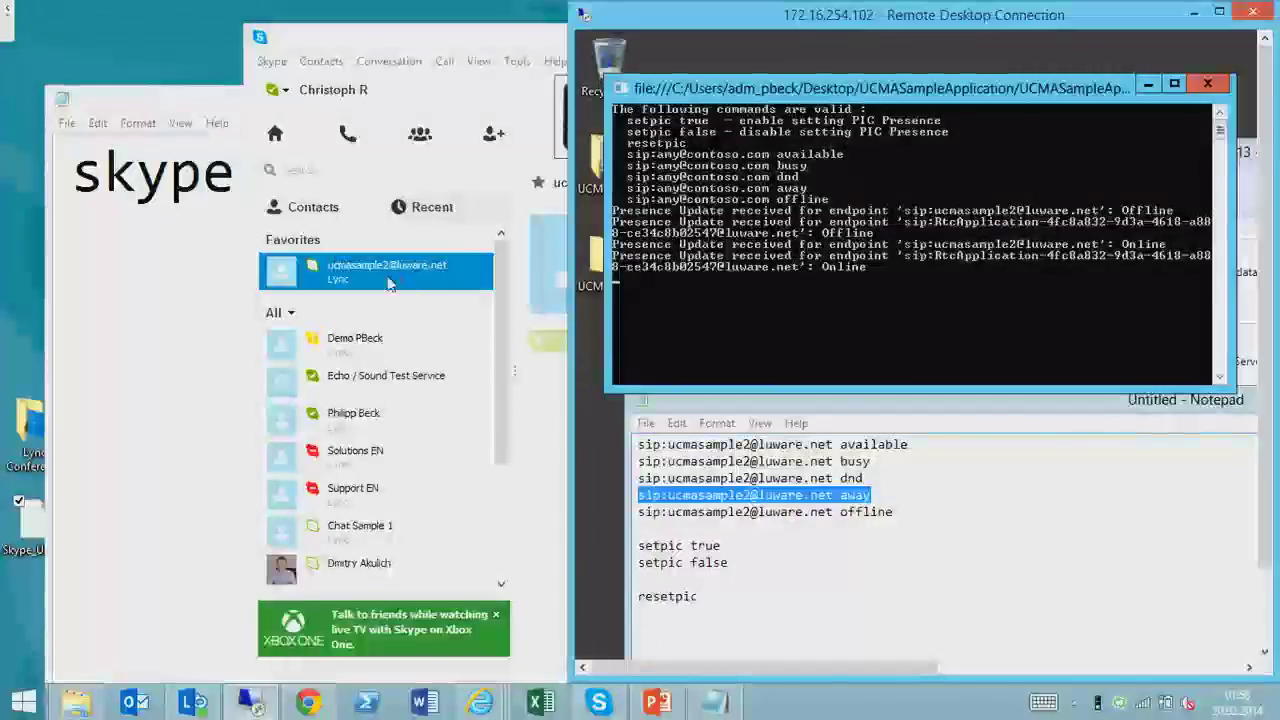
Copy the sample endpoint's busy command from the Notepad list and run it in the application console.
left_click(751, 534)
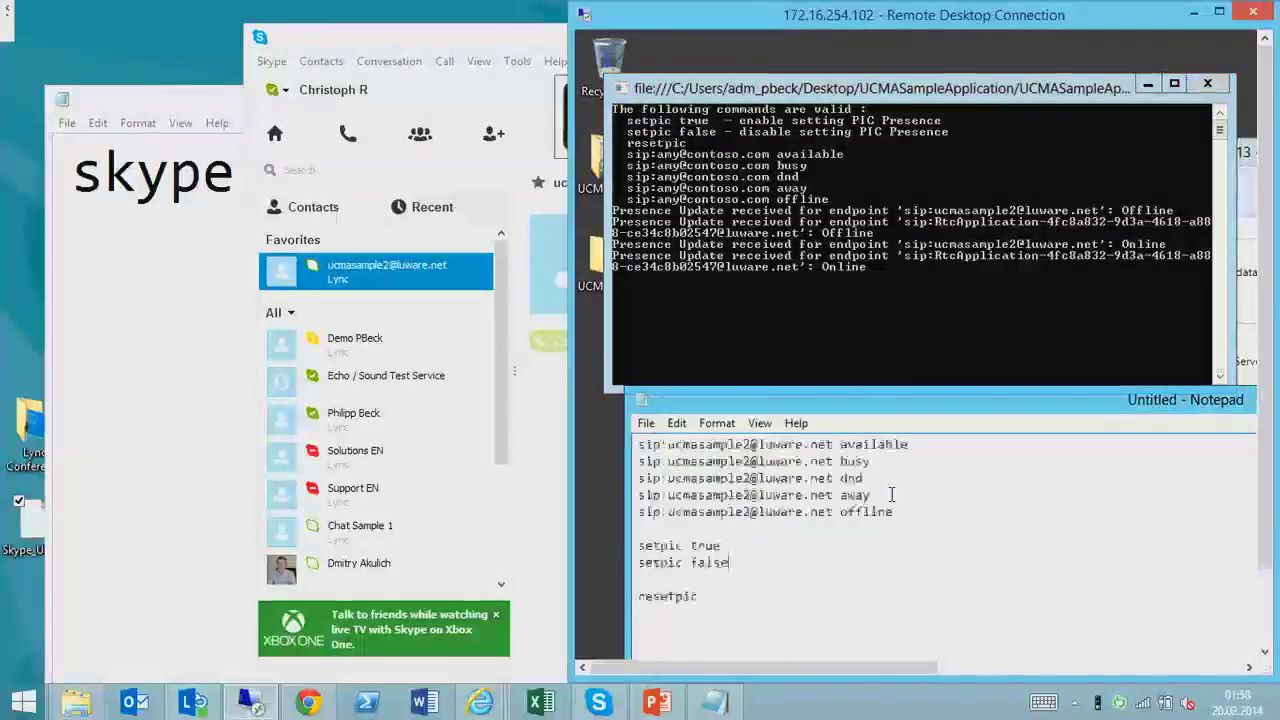
left_click(887, 494)
left_click_drag(871, 461, 617, 462)
key("ctrl+c")
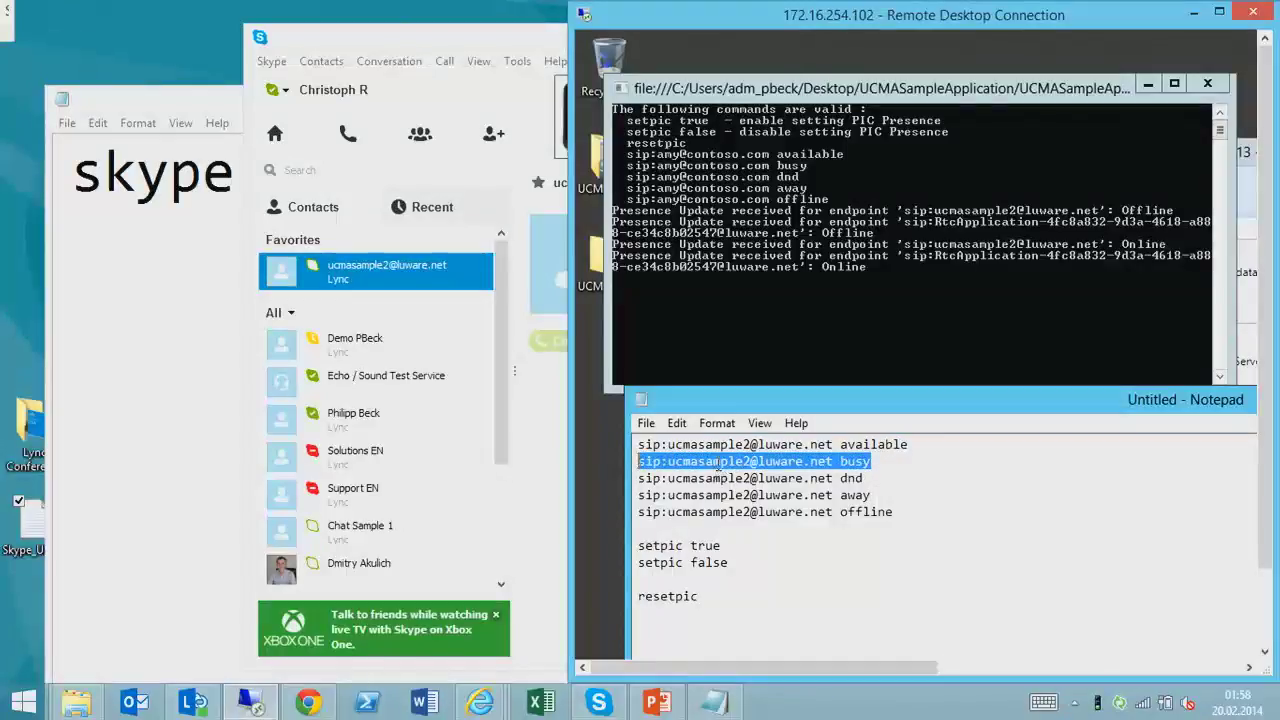
left_click(750, 320)
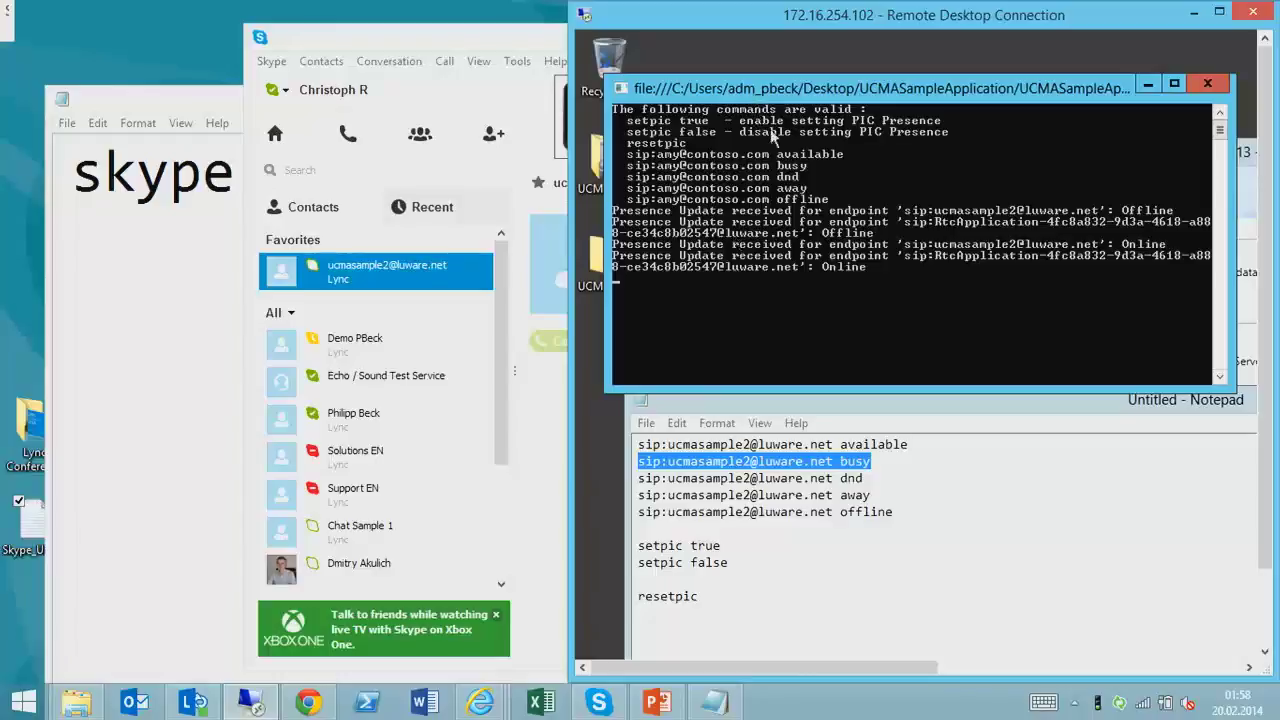
right_click(754, 91)
mouse_move(817, 240)
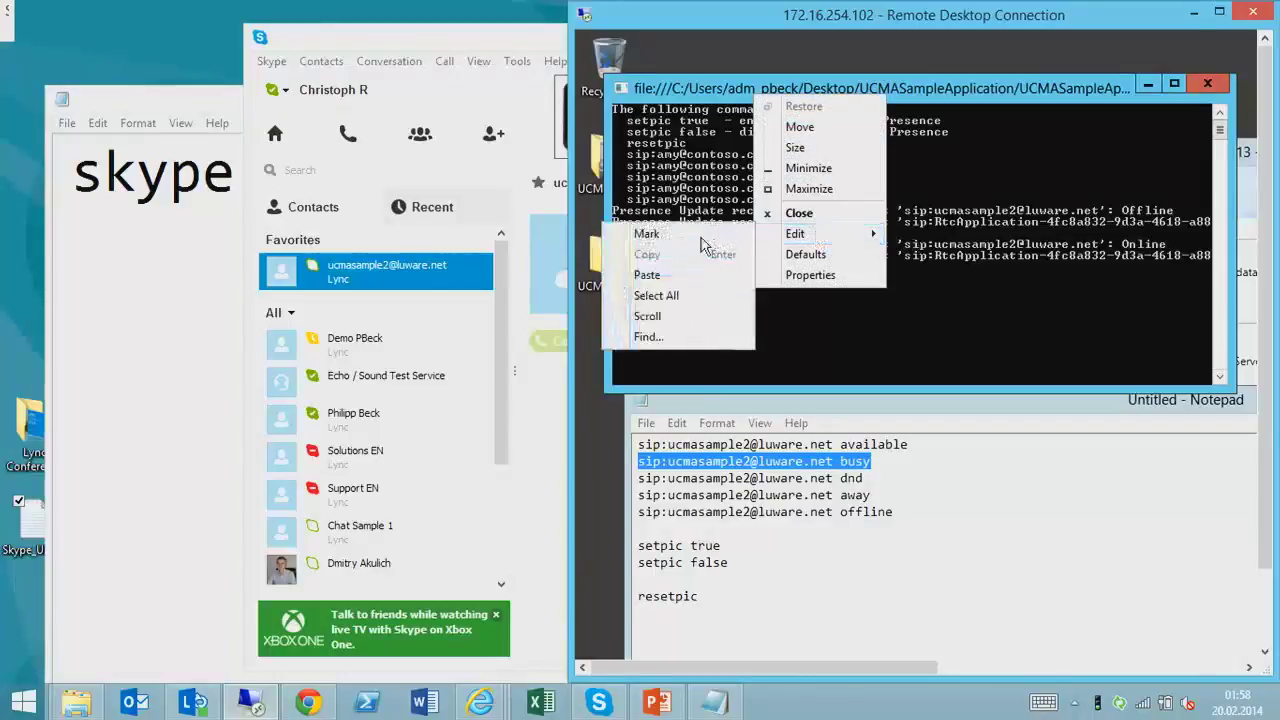
left_click(690, 276)
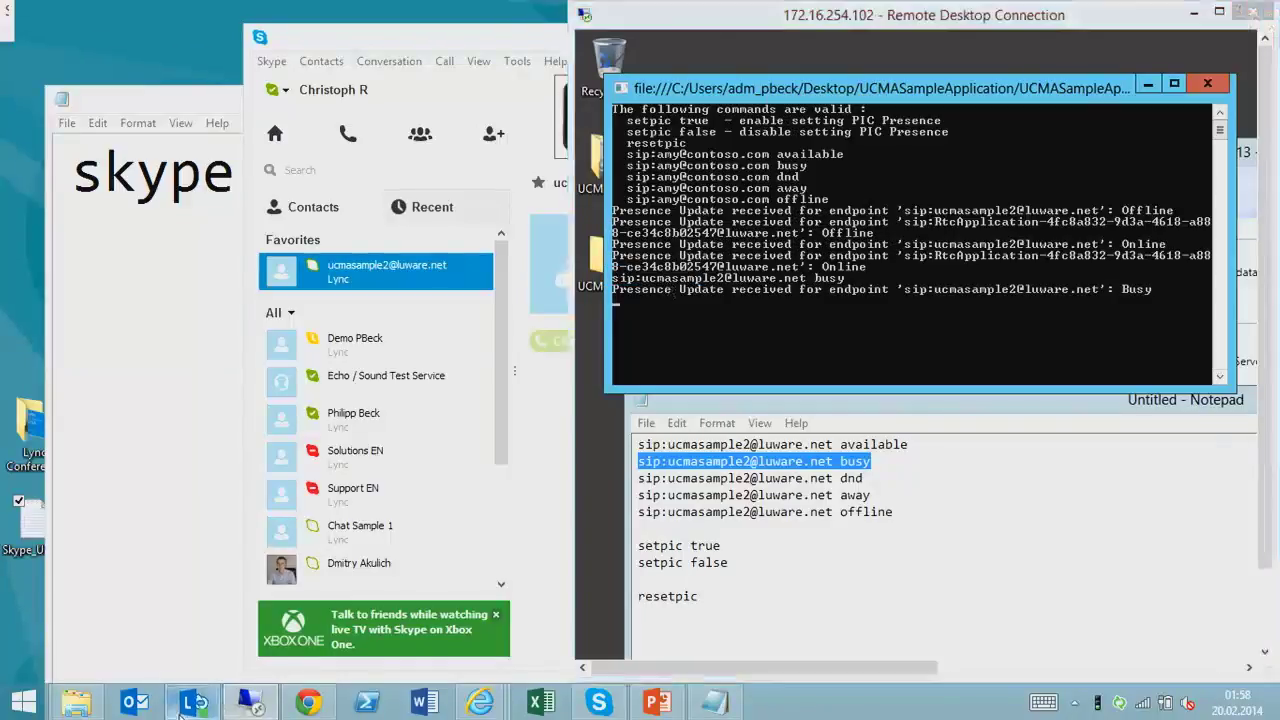
Switch to Lync, search for "ucma" and open a conversation window with the sample endpoint.
left_click(213, 704)
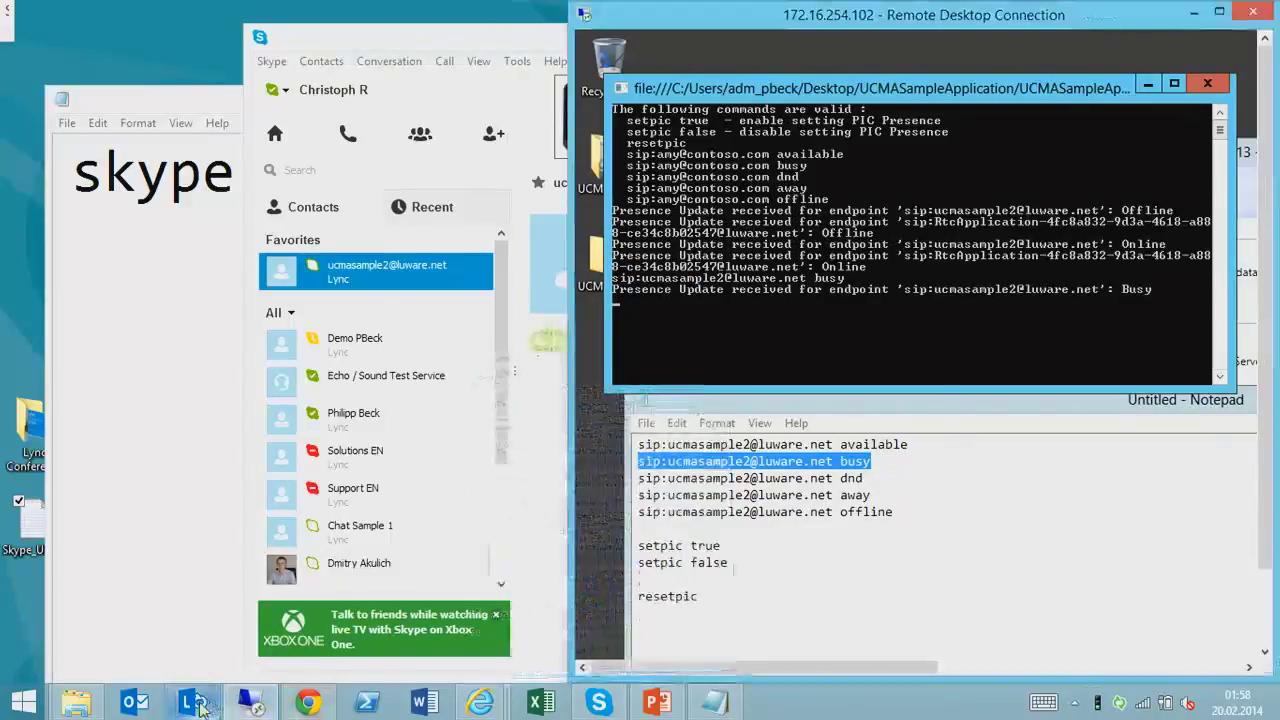
left_click_drag(878, 125, 318, 76)
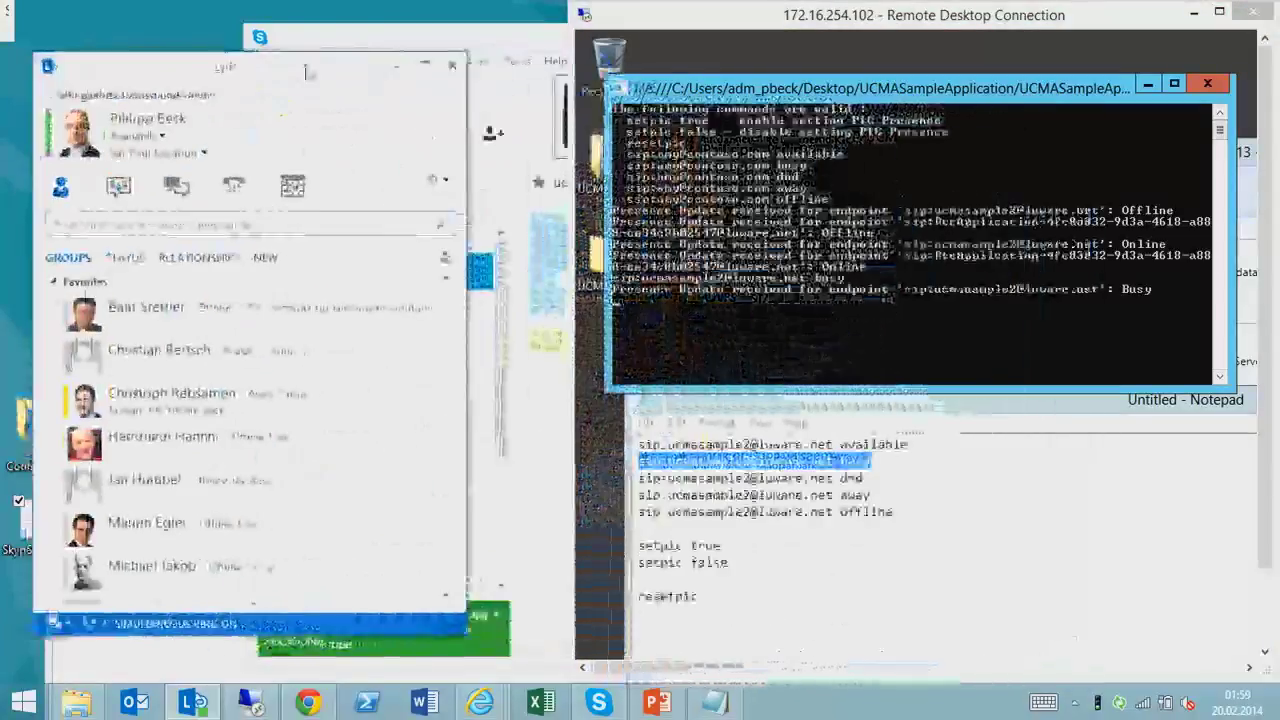
left_click(268, 227)
type("ucma")
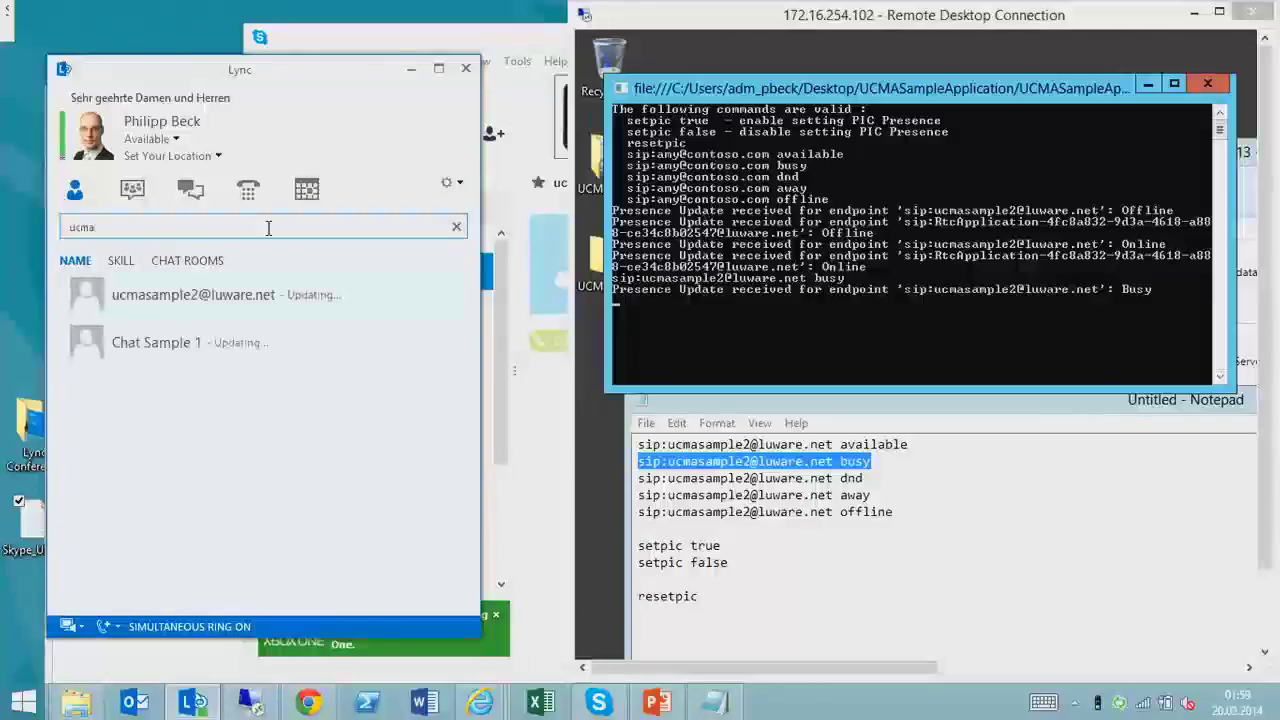
double_click(79, 313)
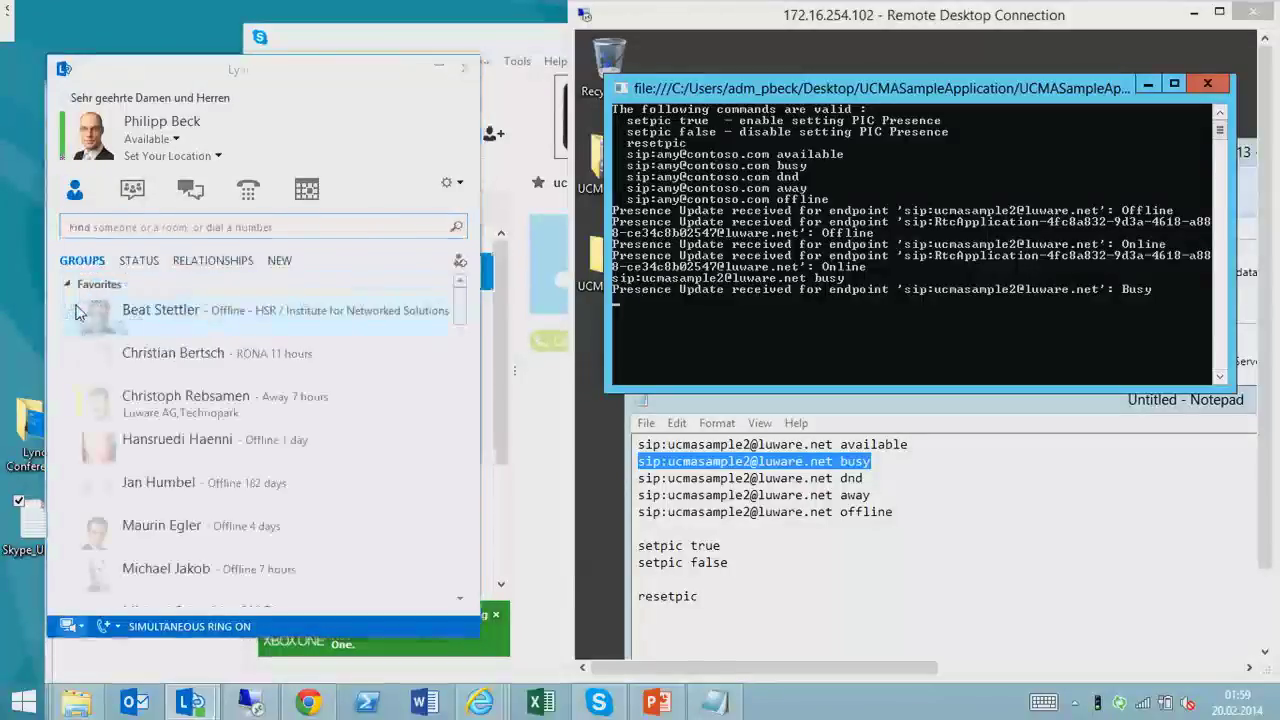
Move the Lync conversation window to the screen edge, narrow it, and bring Skype to the front.
left_click_drag(330, 115, 268, 115)
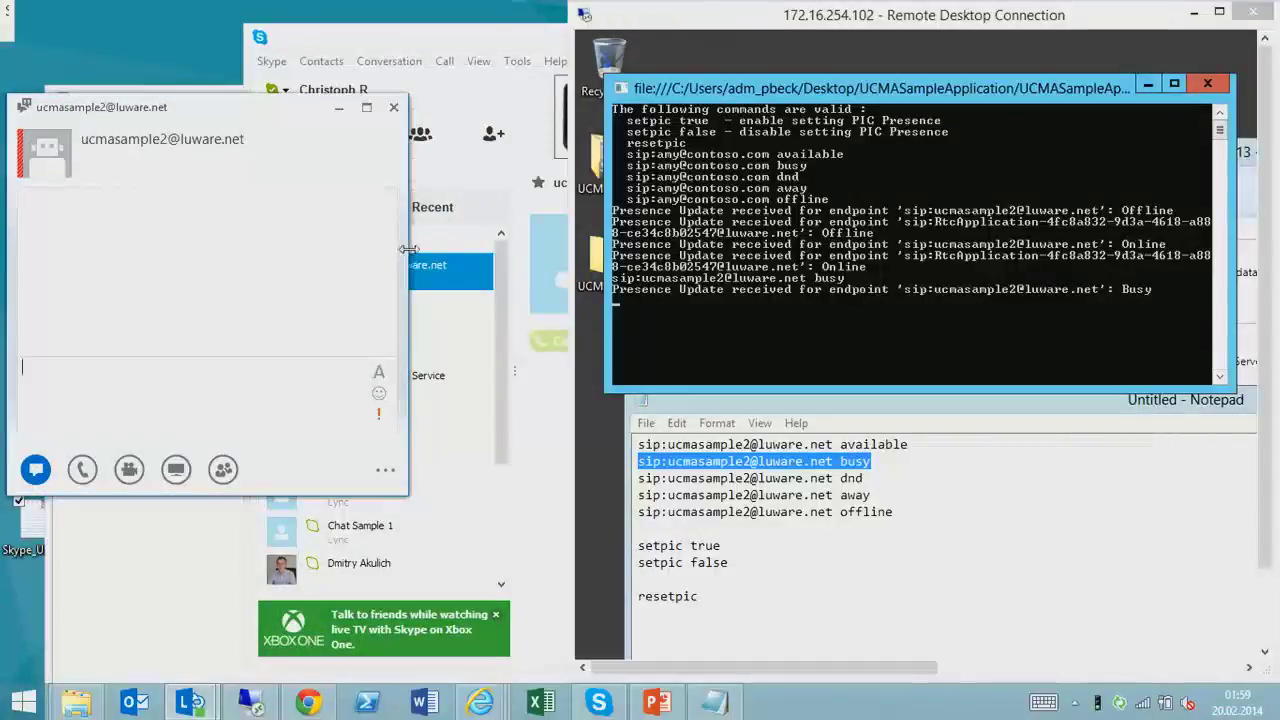
left_click_drag(410, 249, 320, 245)
left_click(450, 52)
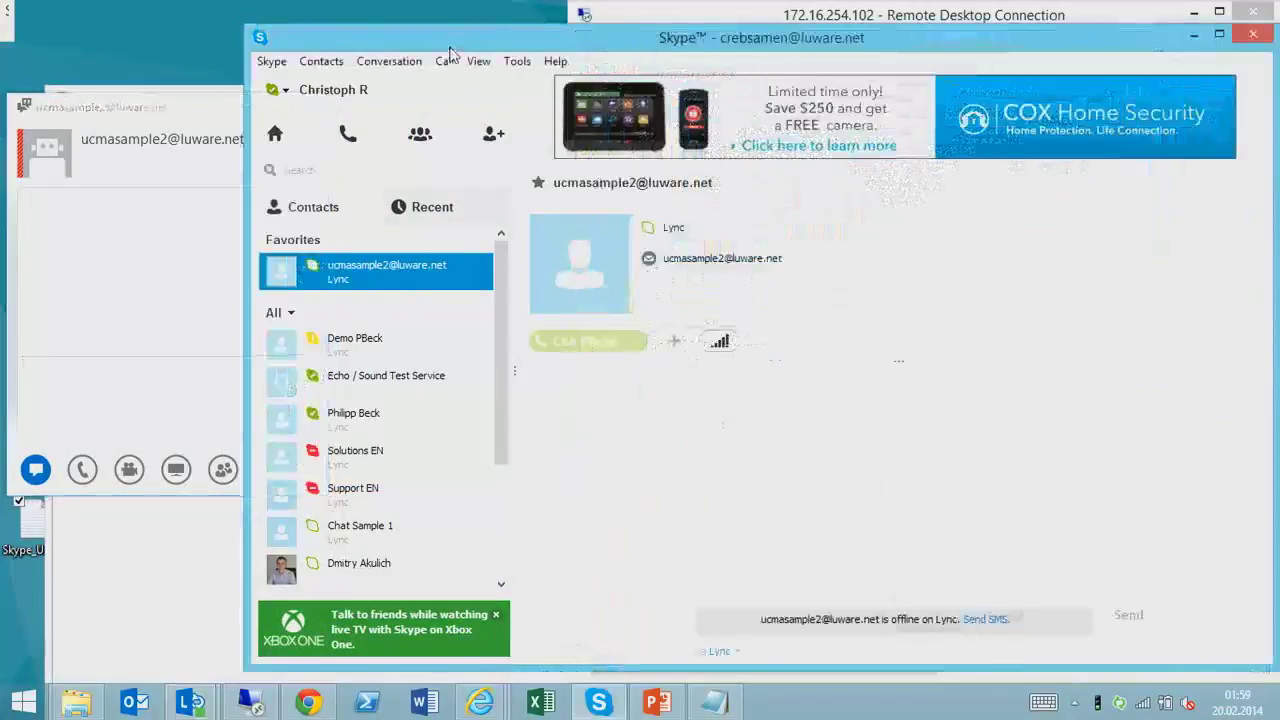
Return to the remote session, copy setpic true from the Notepad list and run it in the application console.
left_click(1155, 15)
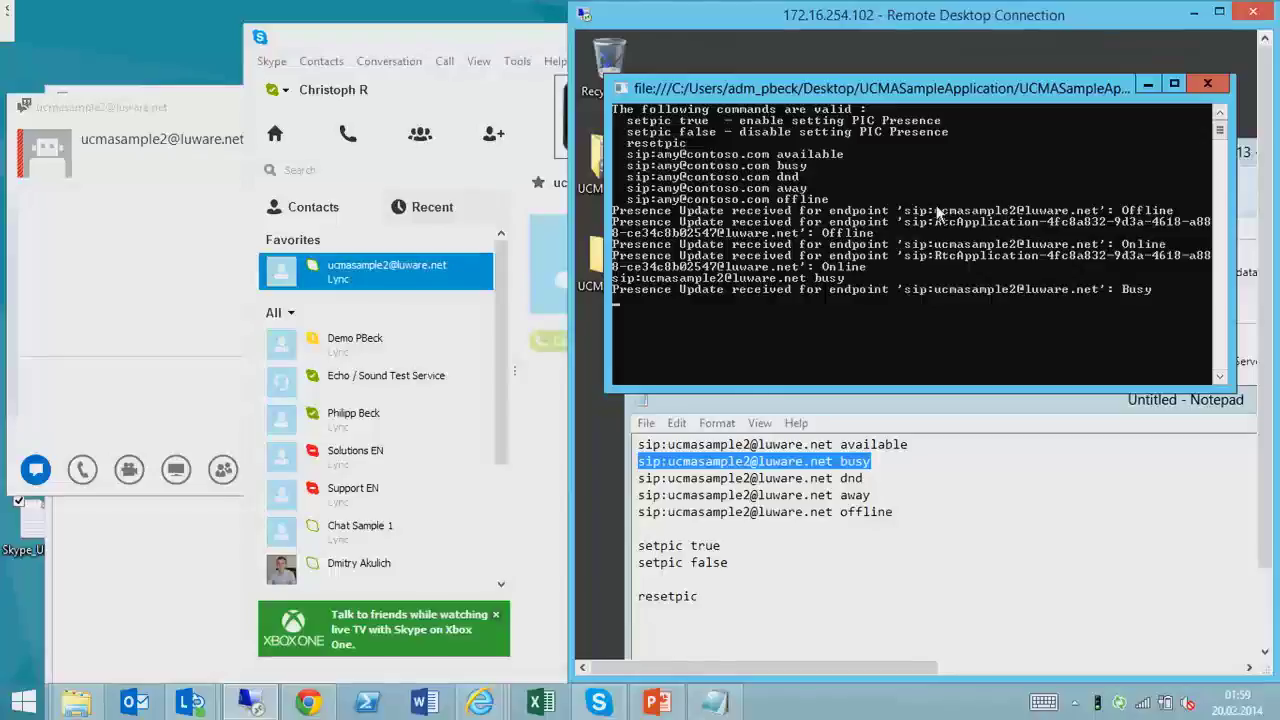
left_click(738, 548)
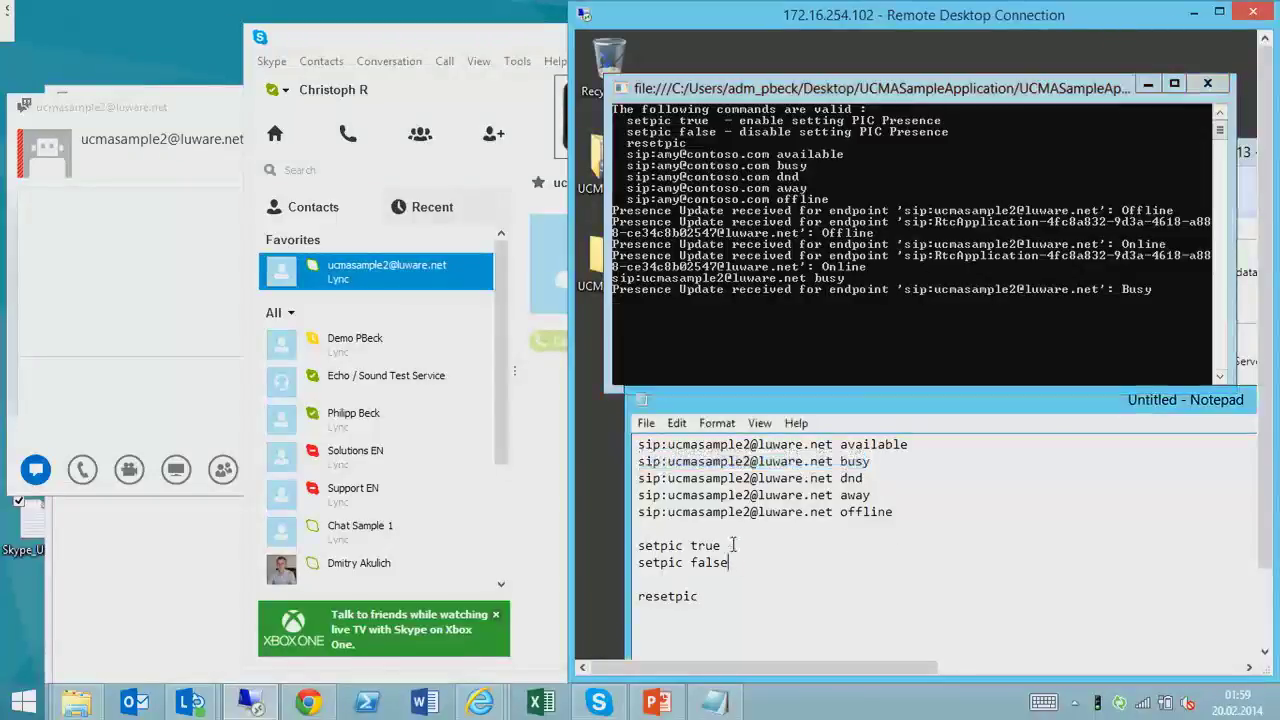
left_click_drag(722, 546, 630, 546)
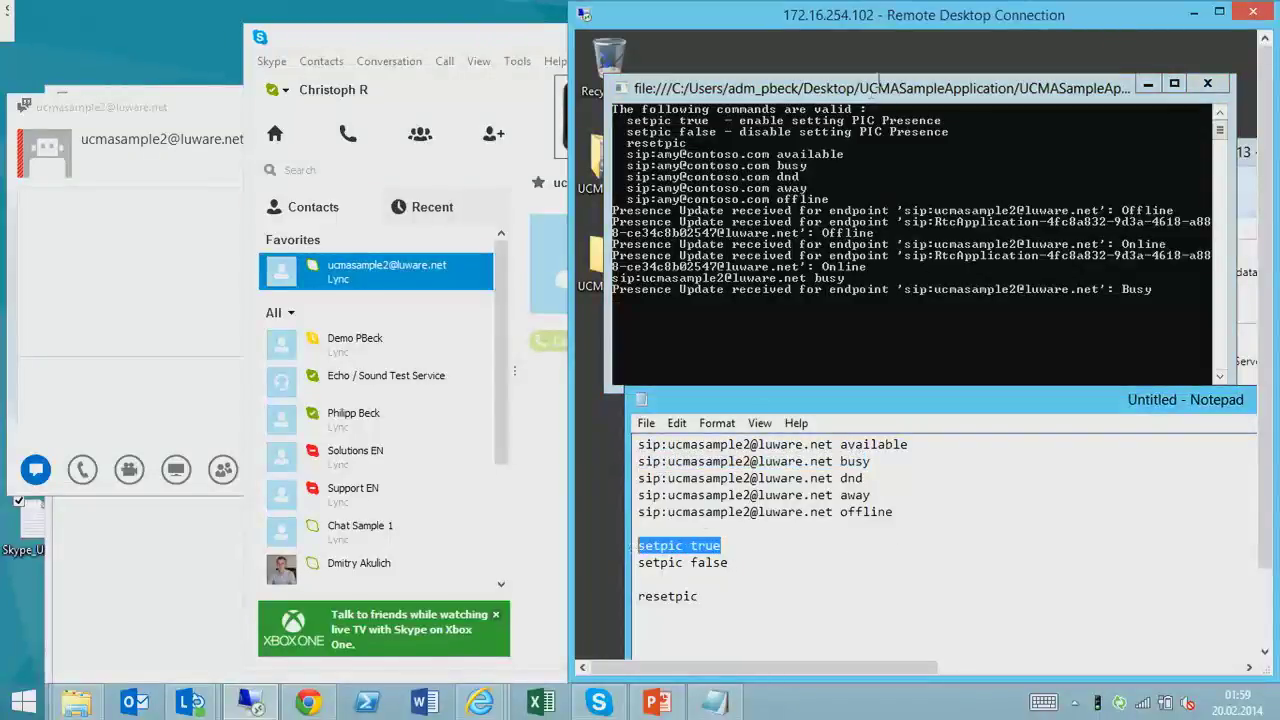
left_click(876, 84)
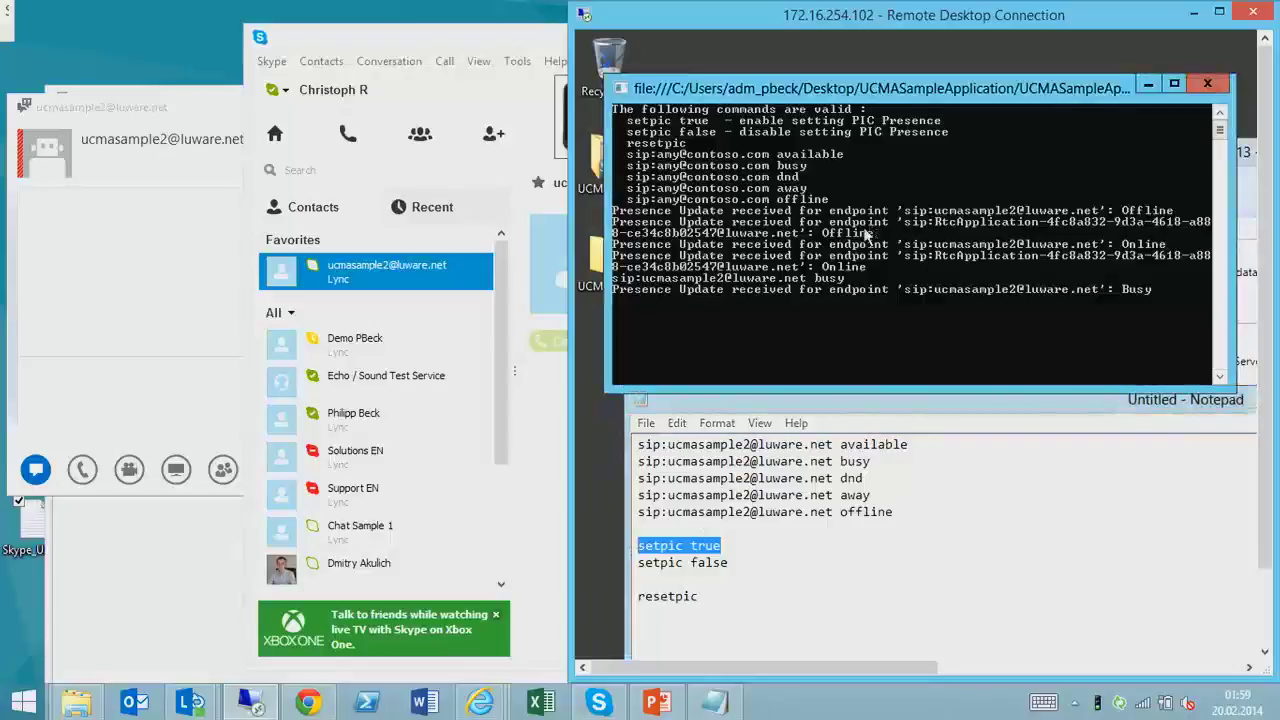
right_click(788, 92)
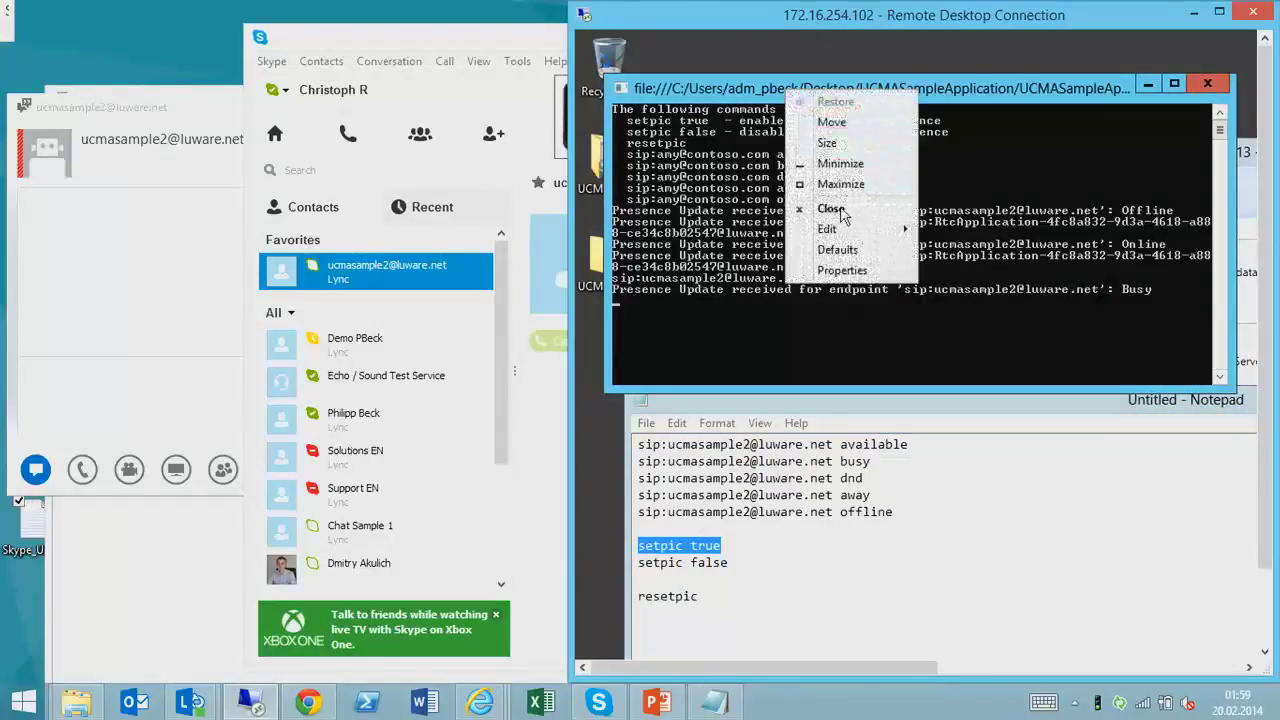
mouse_move(852, 238)
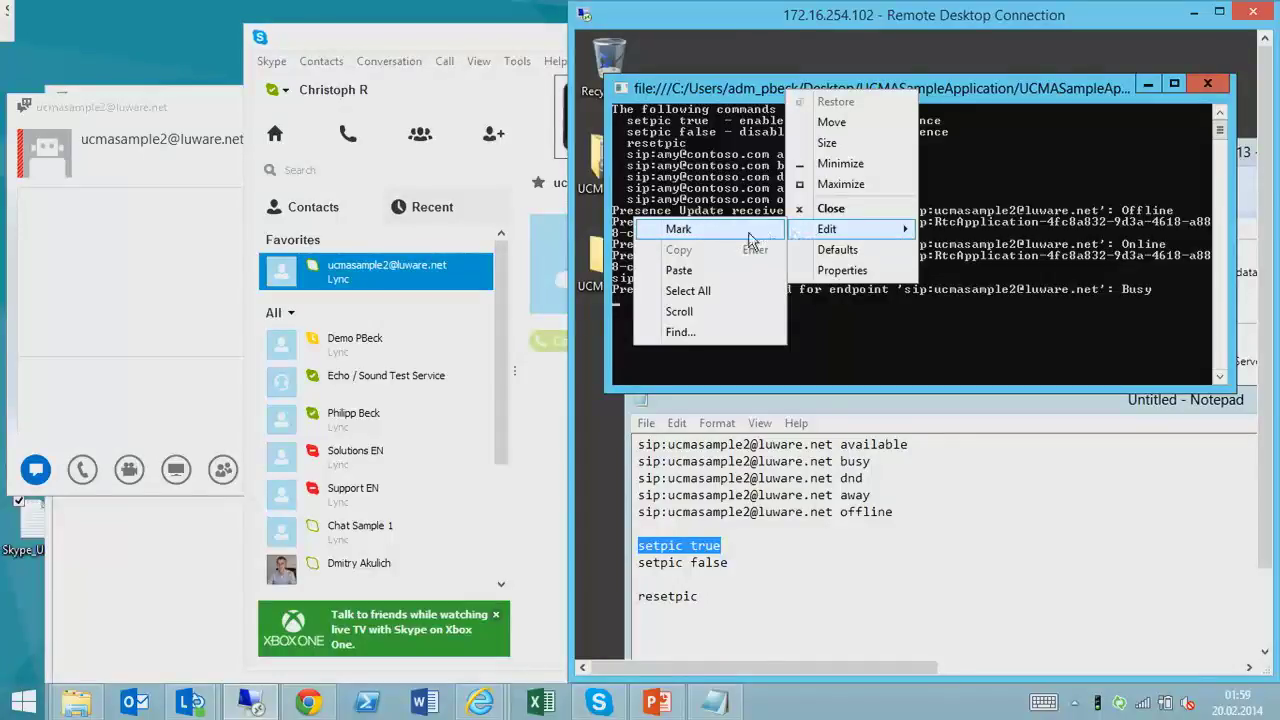
left_click(712, 275)
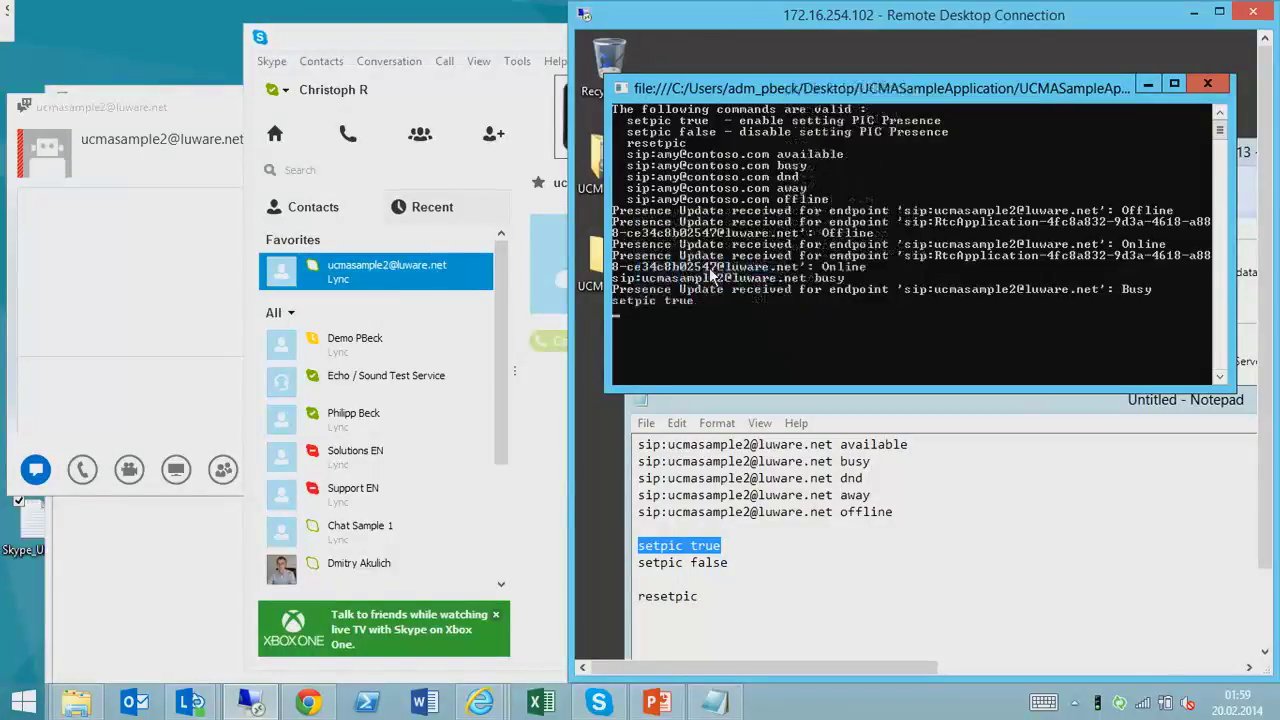
Copy the sample endpoint's available command from the Notepad list and run it in the application console.
left_click(900, 477)
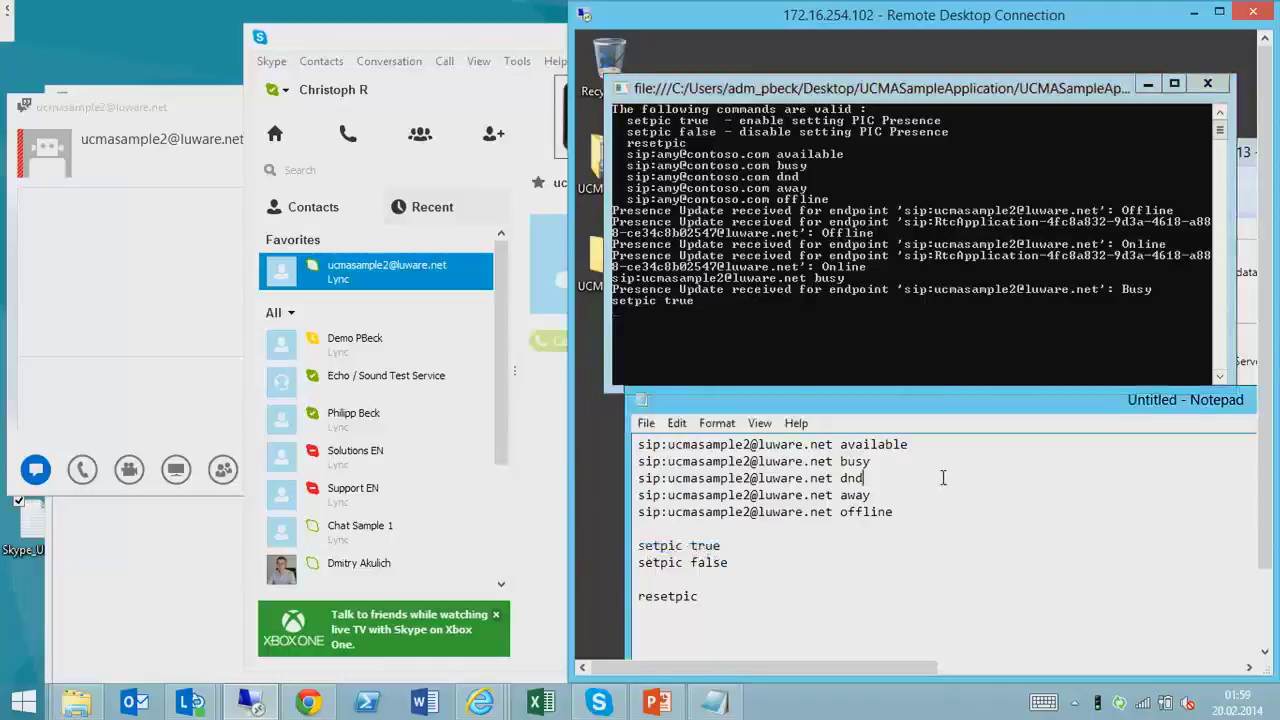
left_click_drag(908, 444, 636, 465)
key("ctrl+c")
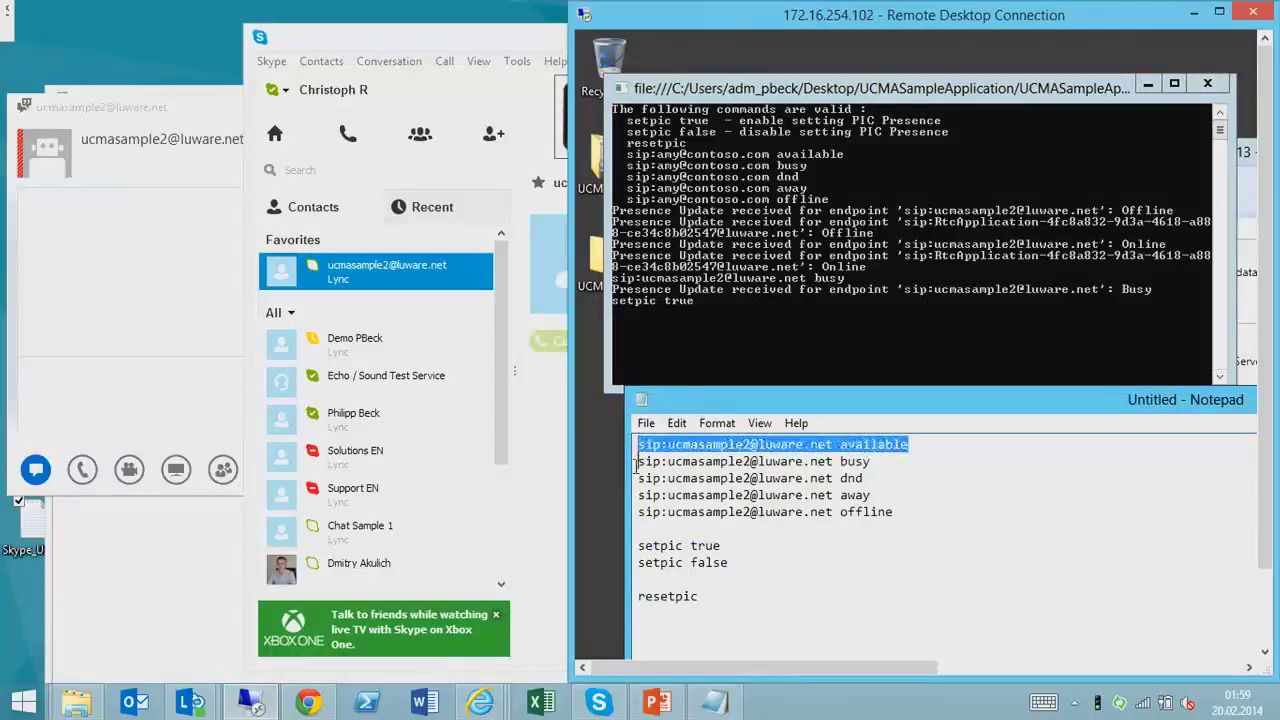
right_click(838, 90)
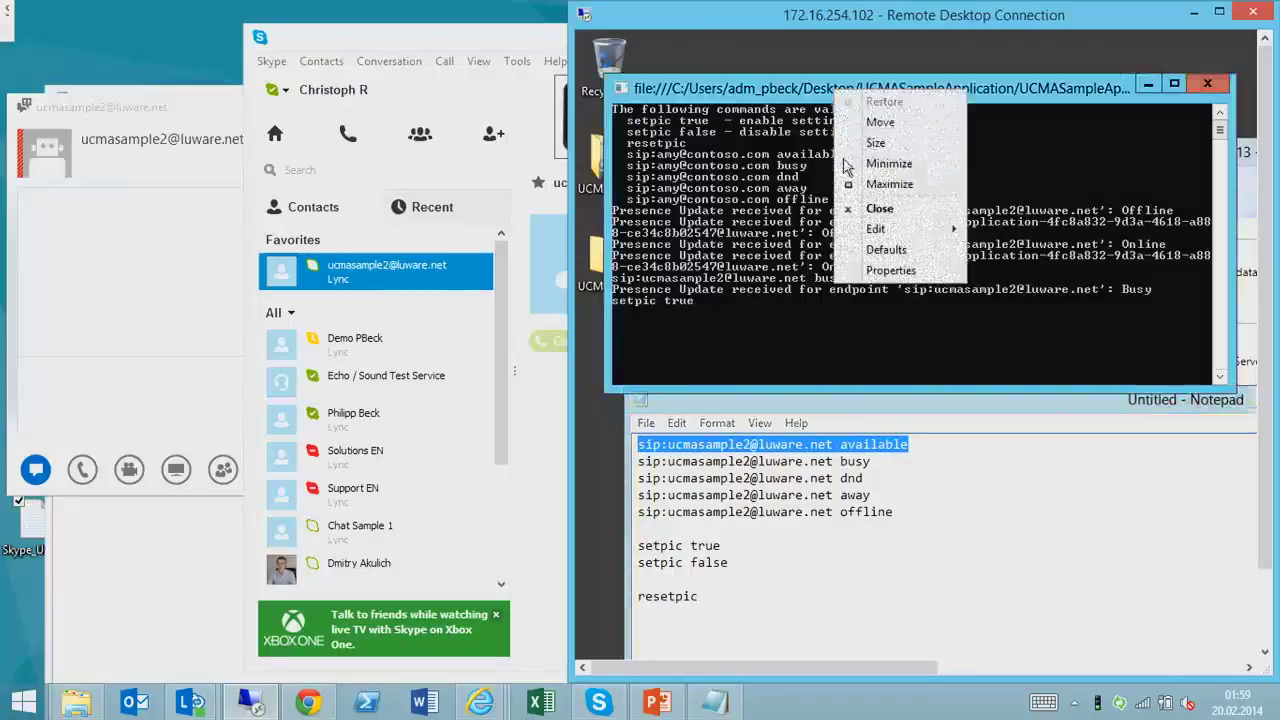
mouse_move(878, 232)
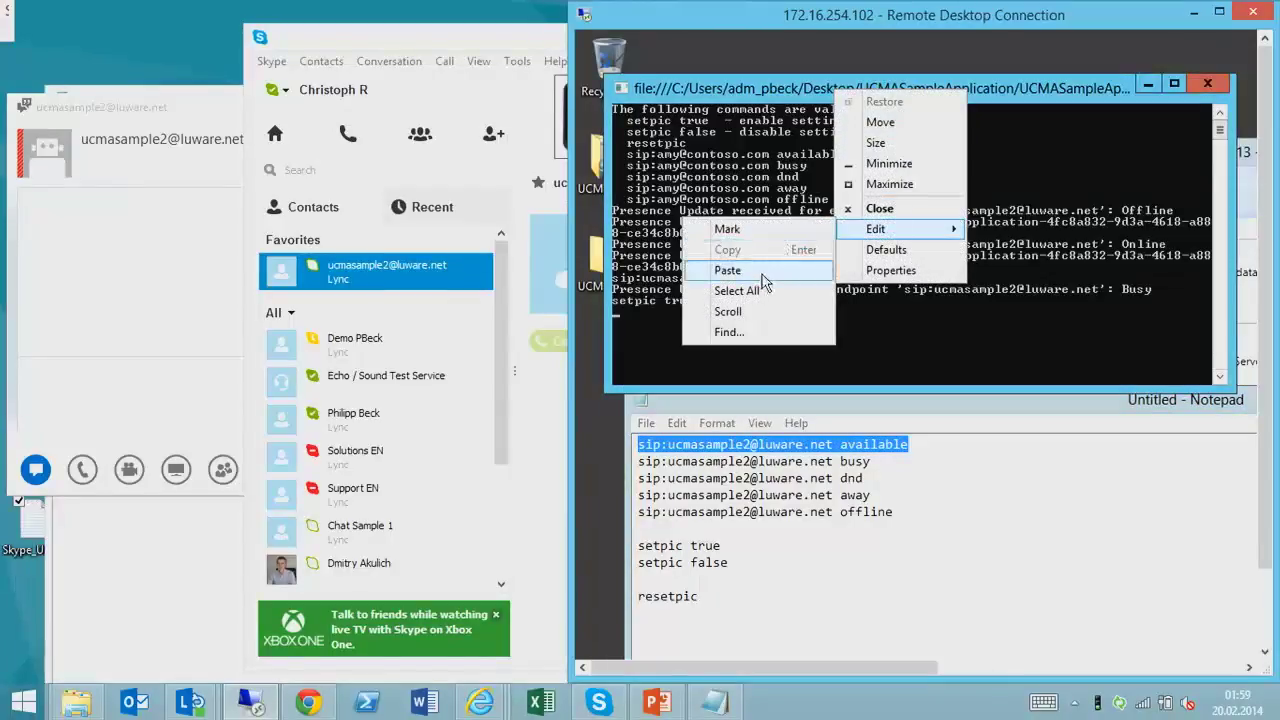
left_click(766, 279)
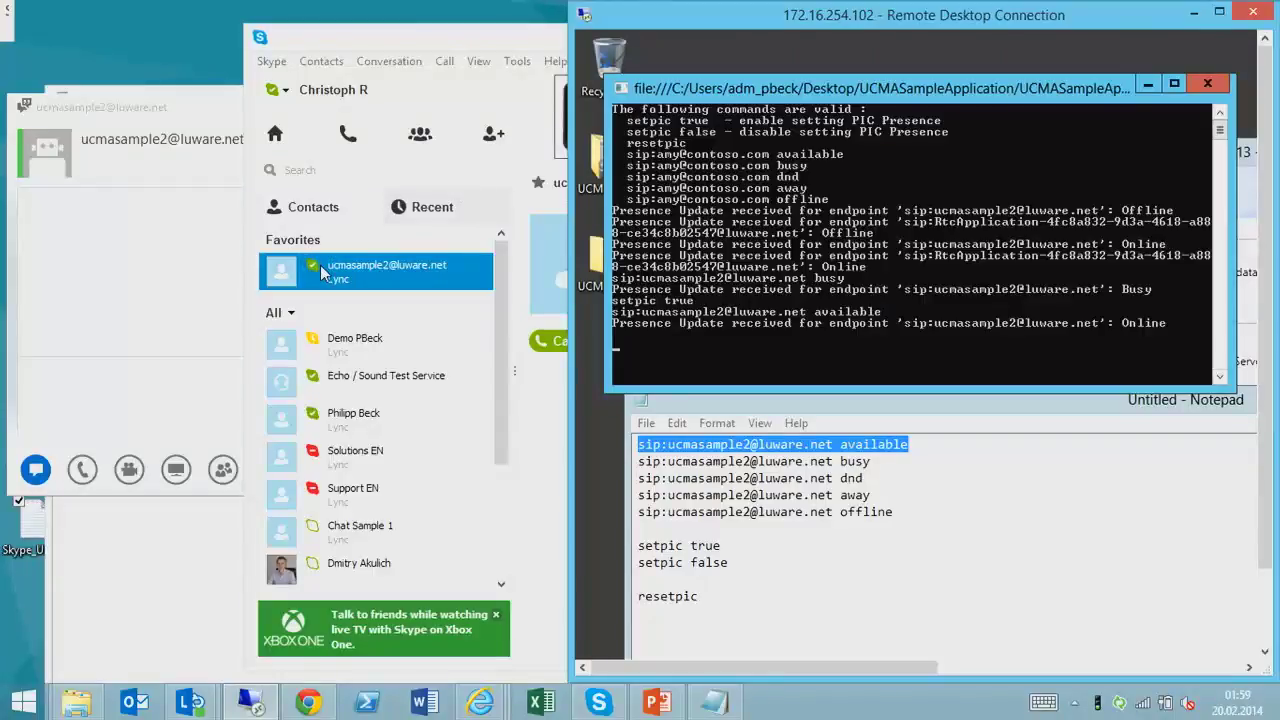
Send the message "Hello" to the sample endpoint from its Skype conversation.
left_click(492, 57)
left_click(766, 612)
type("Hello")
key("Return")
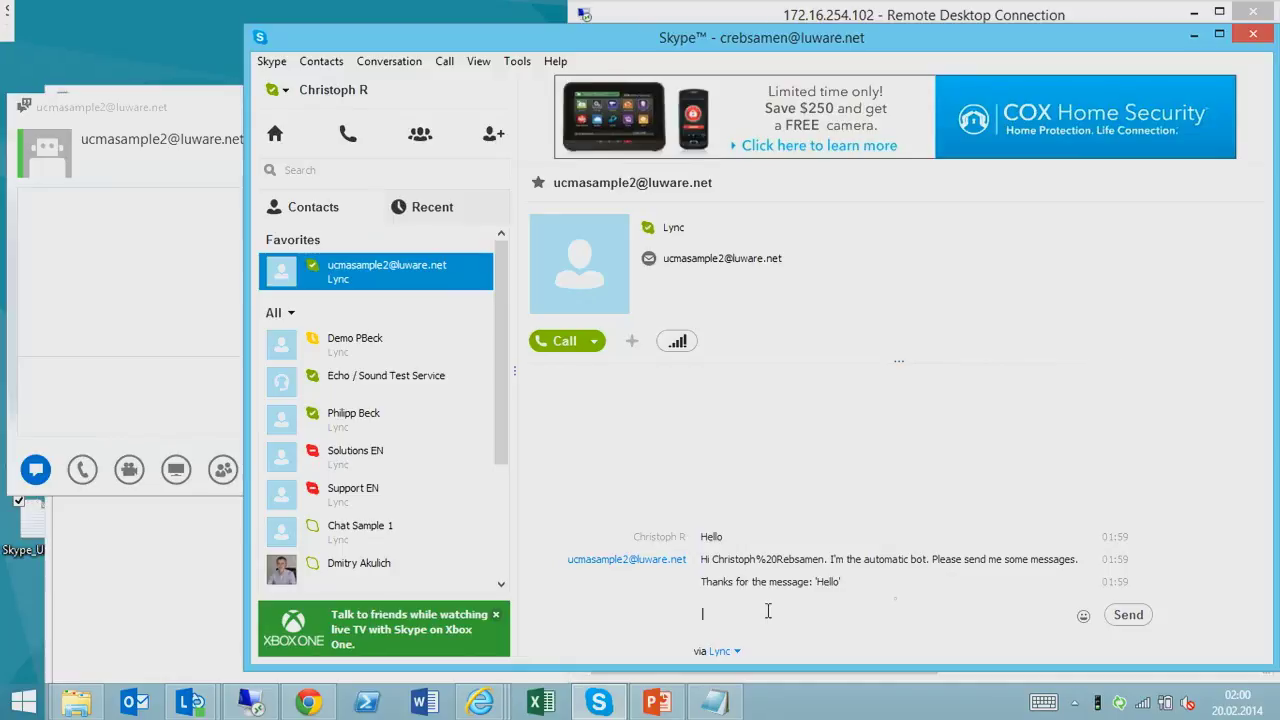
Minimize Skype, copy resetpic from the Notepad list and run it in the application console.
left_click(1187, 36)
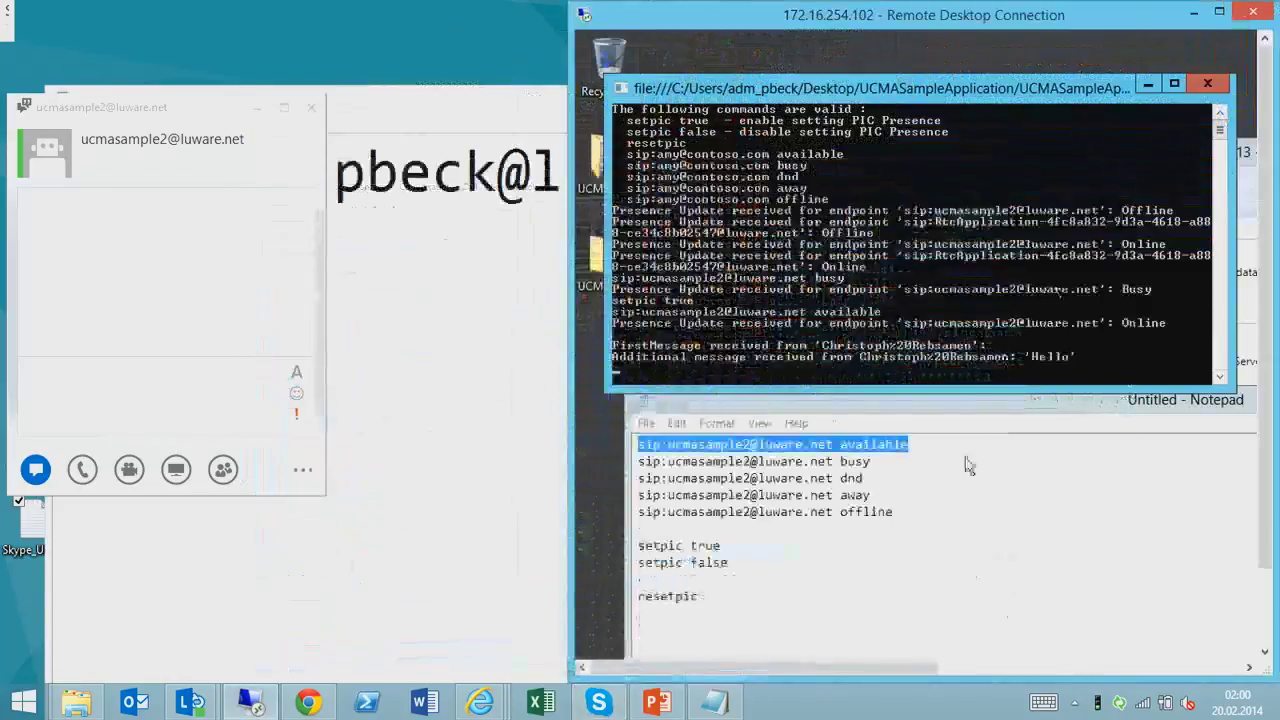
double_click(676, 598)
key("ctrl+c")
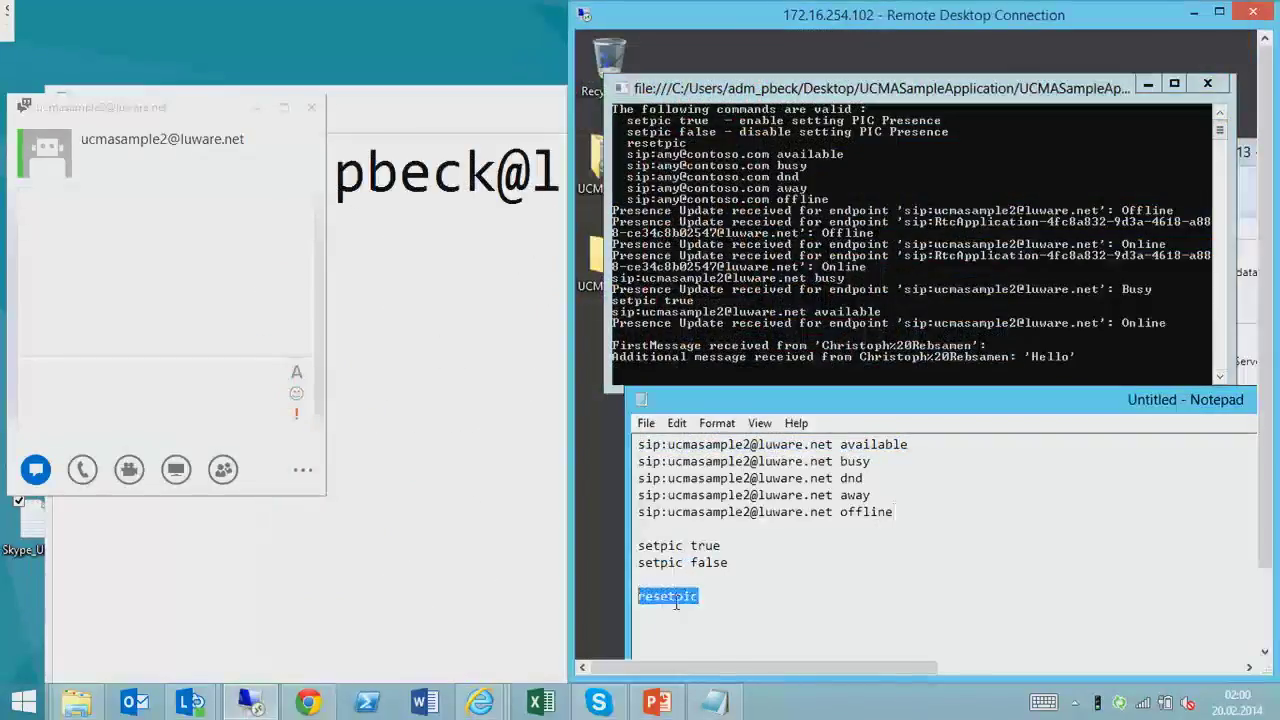
left_click(822, 300)
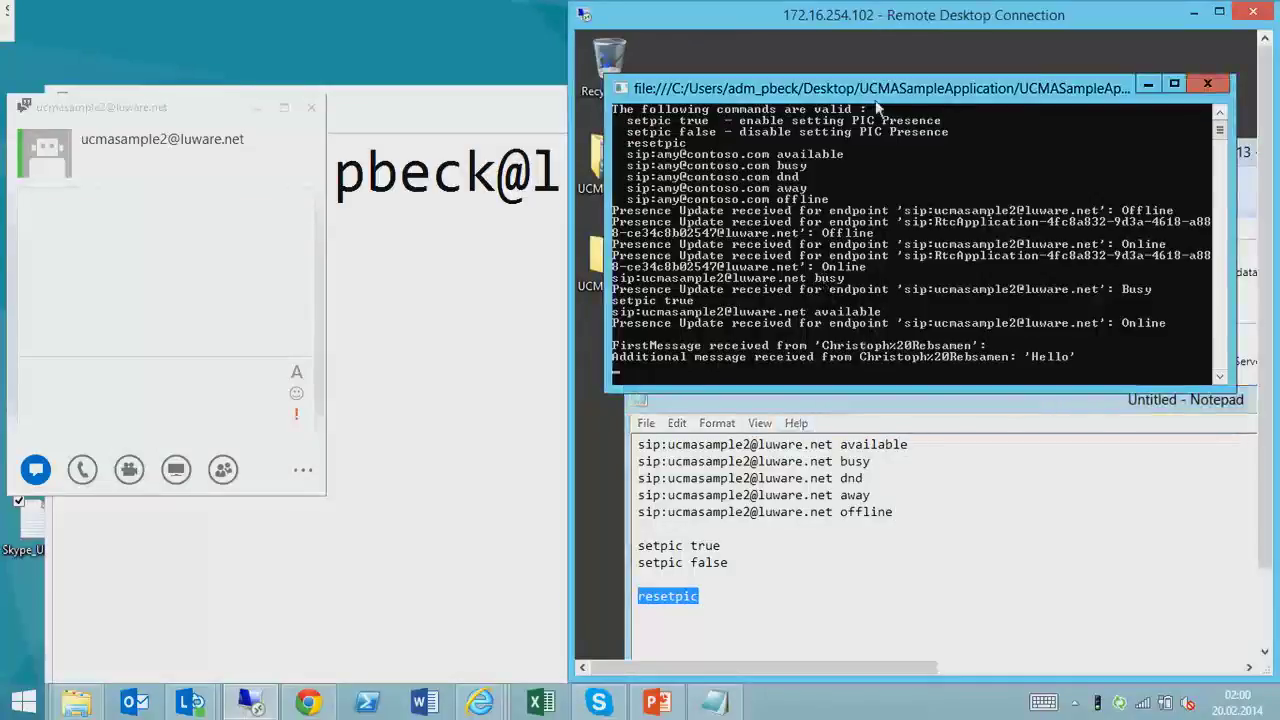
right_click(880, 95)
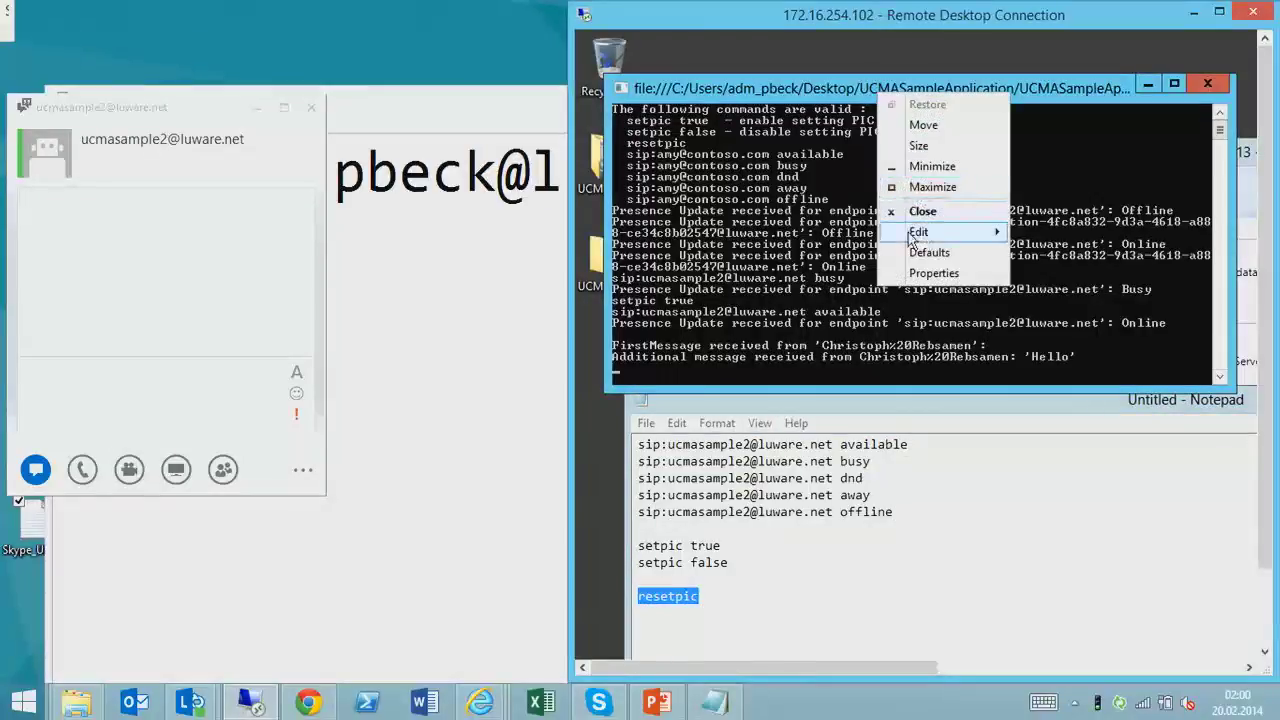
mouse_move(925, 232)
left_click(792, 275)
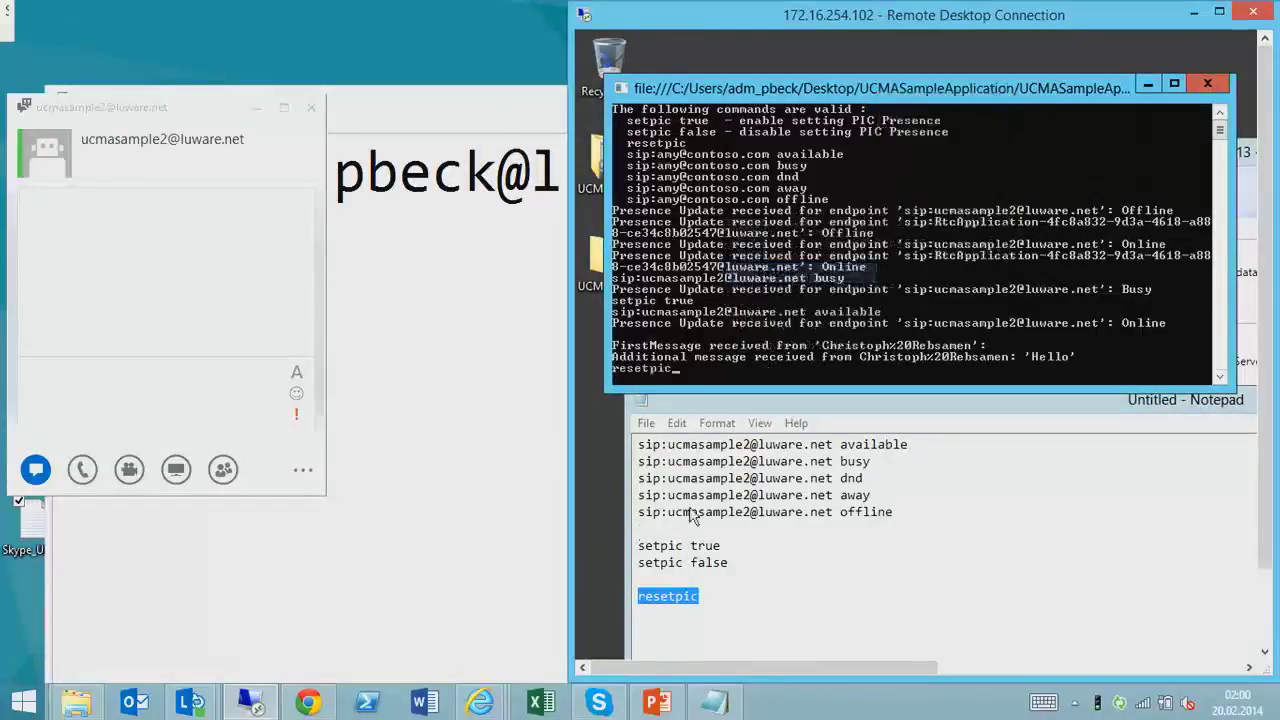
key("Return")
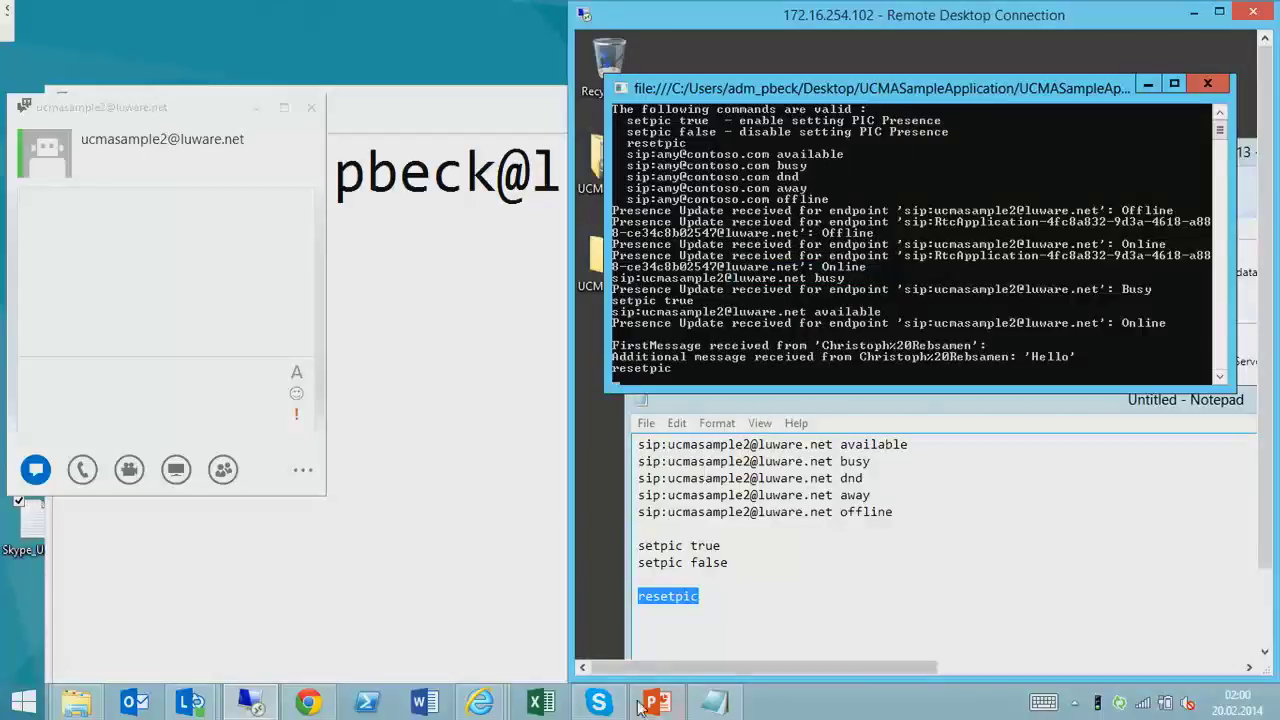
Bring Skype back up and compare the sample contact's status there with its status in the Lync conversation.
mouse_move(182, 706)
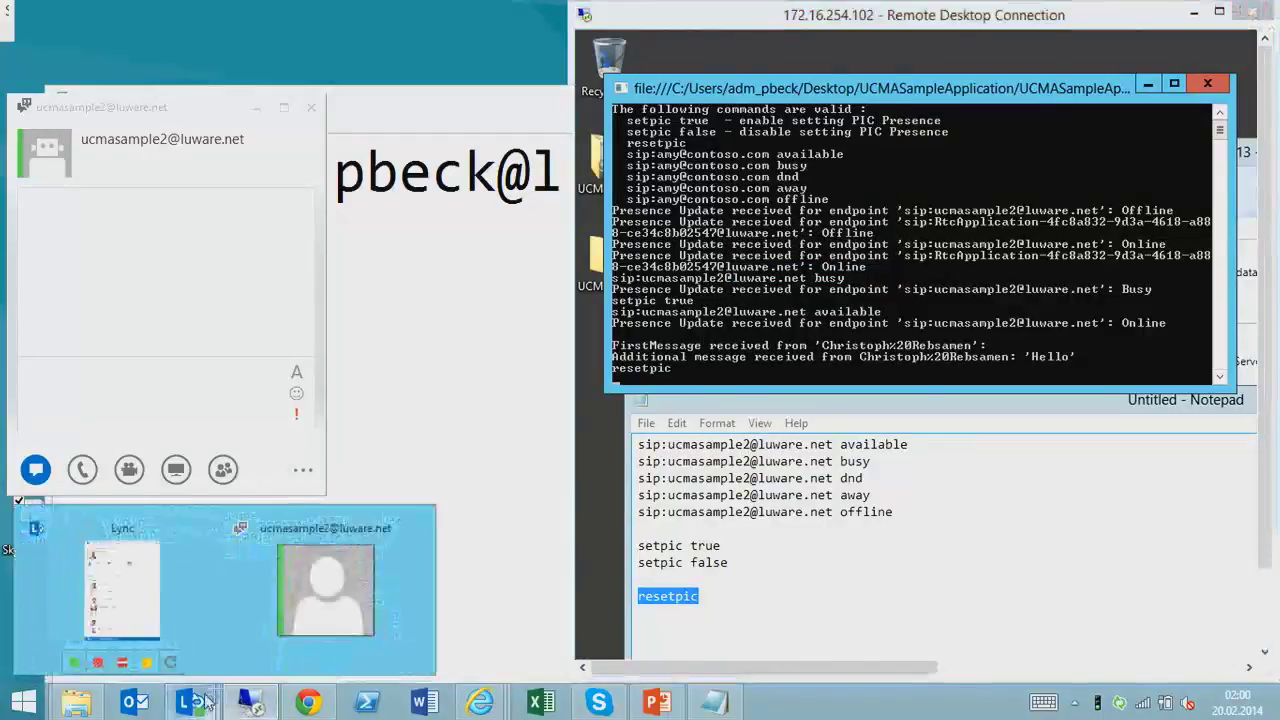
left_click(598, 703)
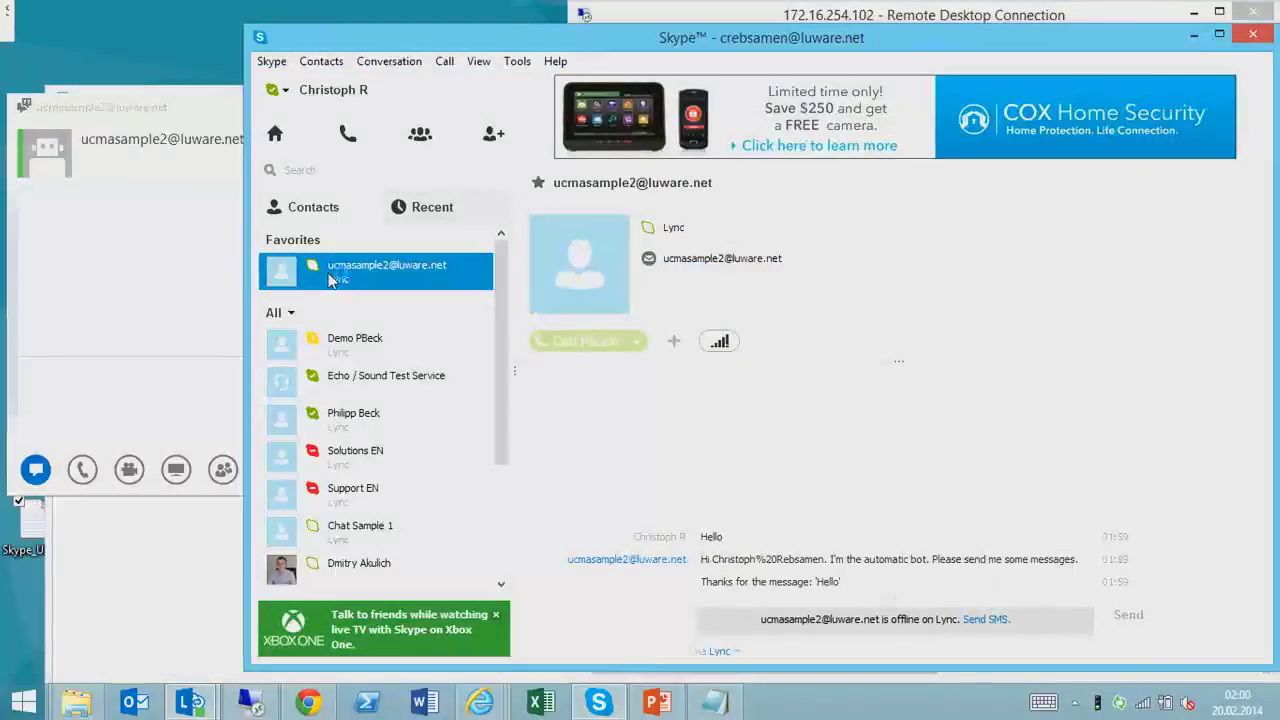
mouse_move(45, 160)
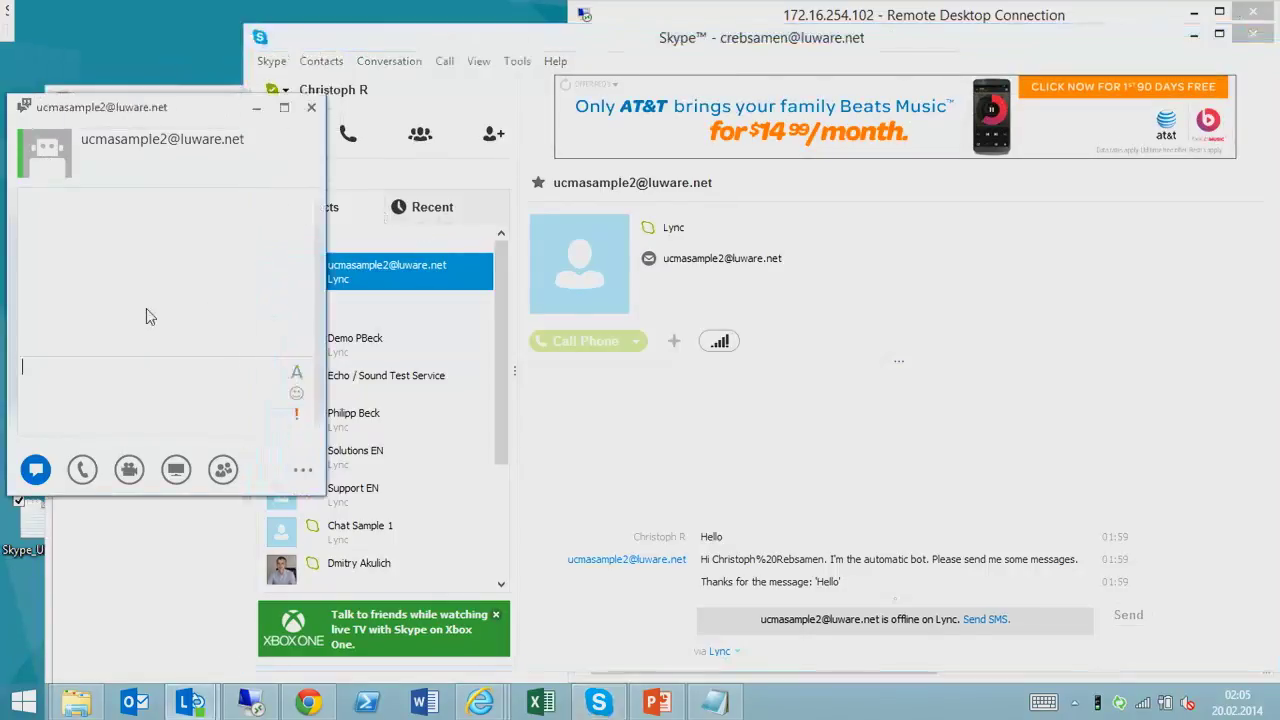
Switch to the remote session, copy the sample endpoint's away command from Notepad and run it in the application console.
left_click(250, 703)
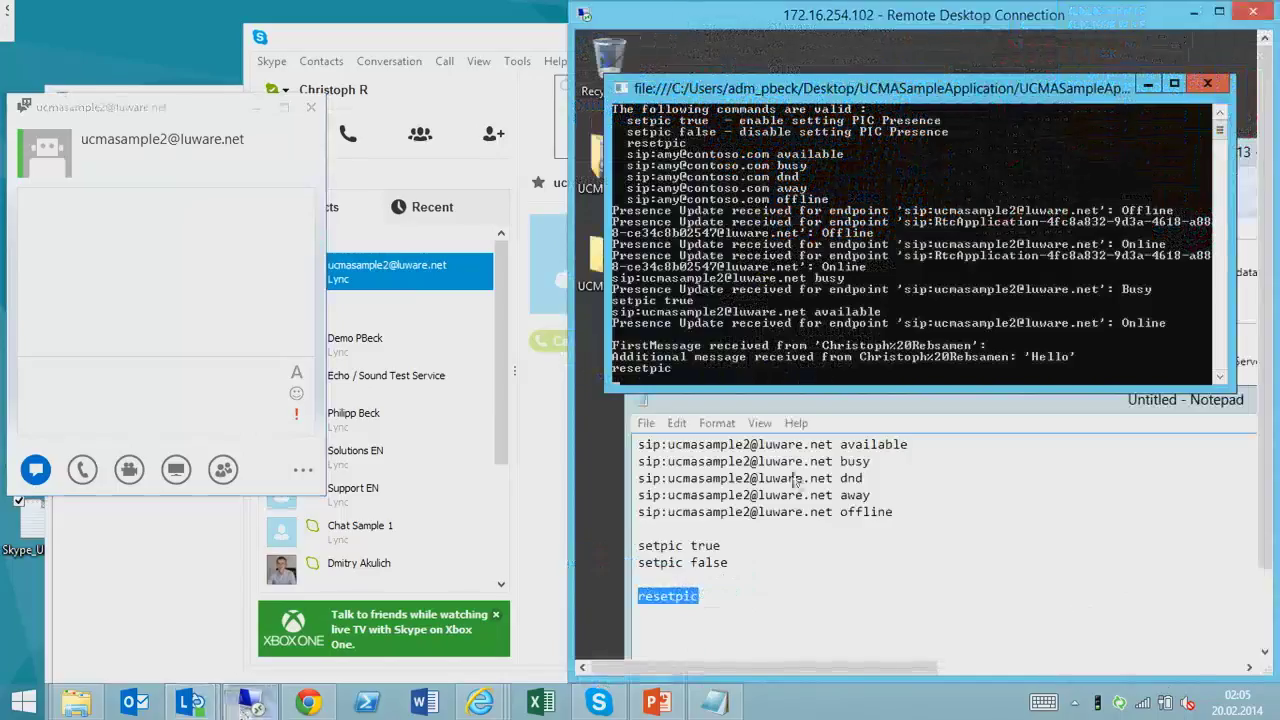
left_click(821, 517)
left_click_drag(667, 512, 634, 503)
left_click(634, 497)
key("shift+End")
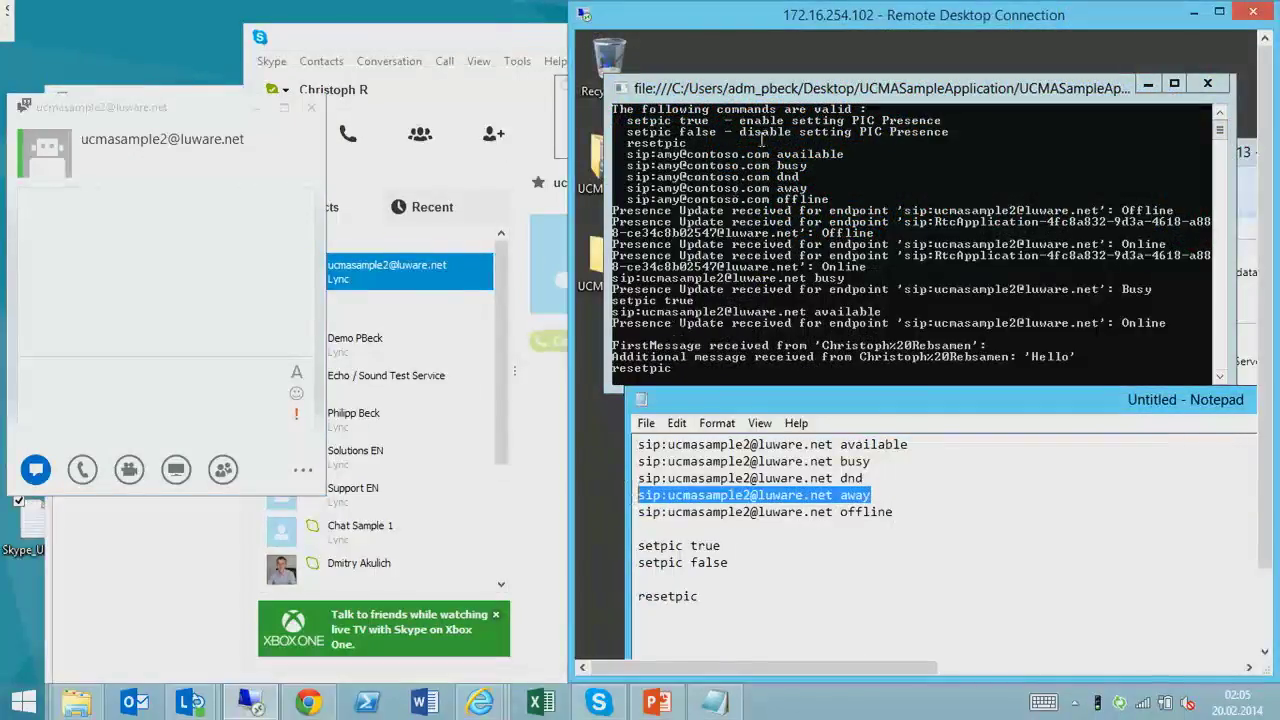
left_click(786, 90)
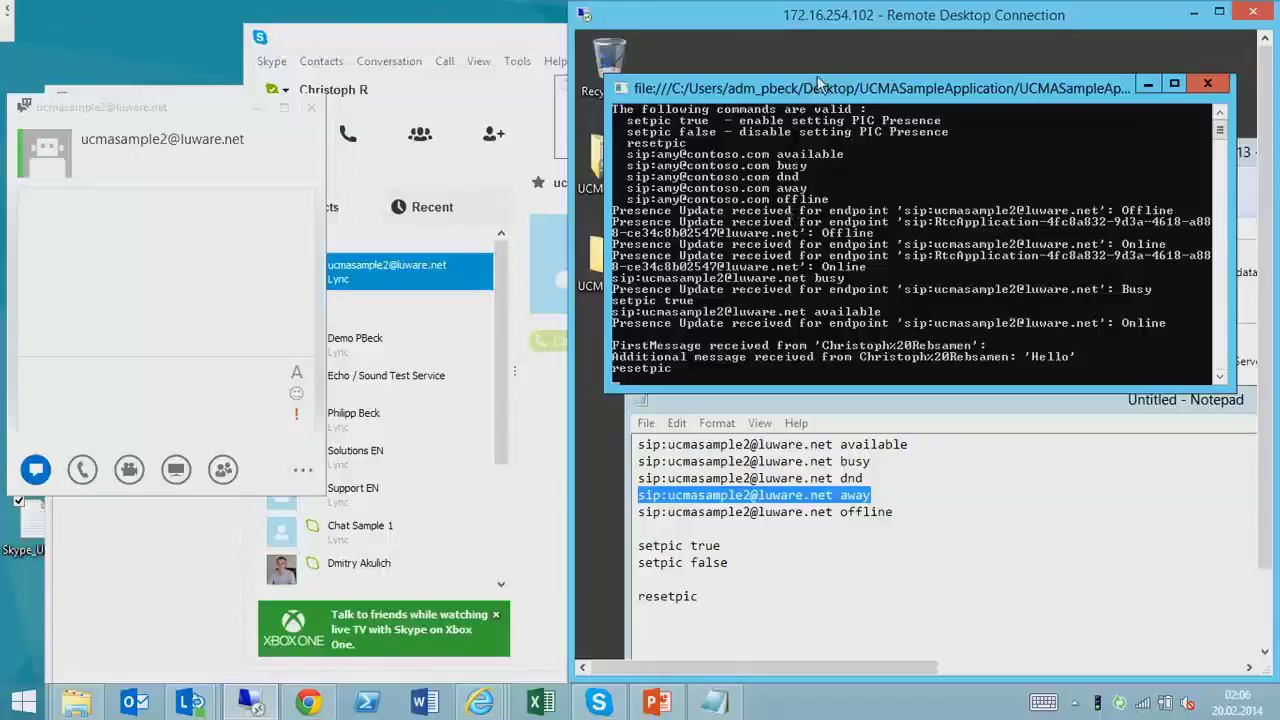
right_click(818, 92)
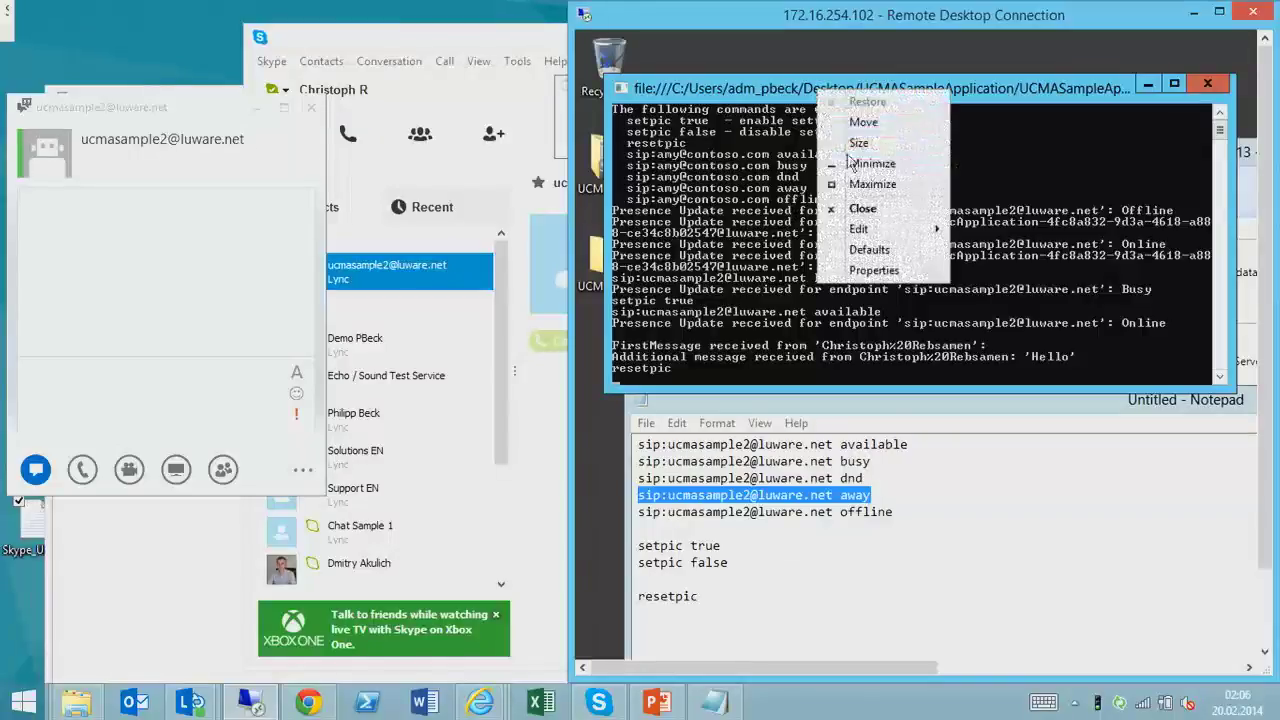
mouse_move(858, 229)
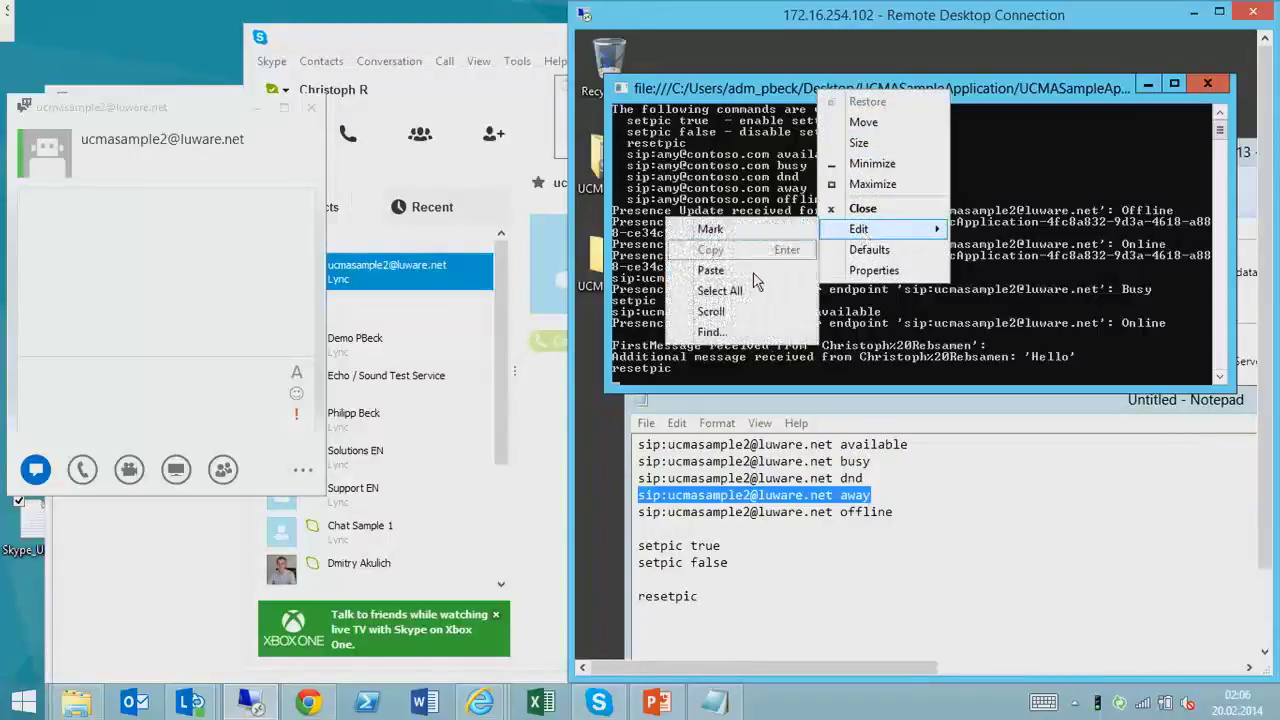
left_click(756, 280)
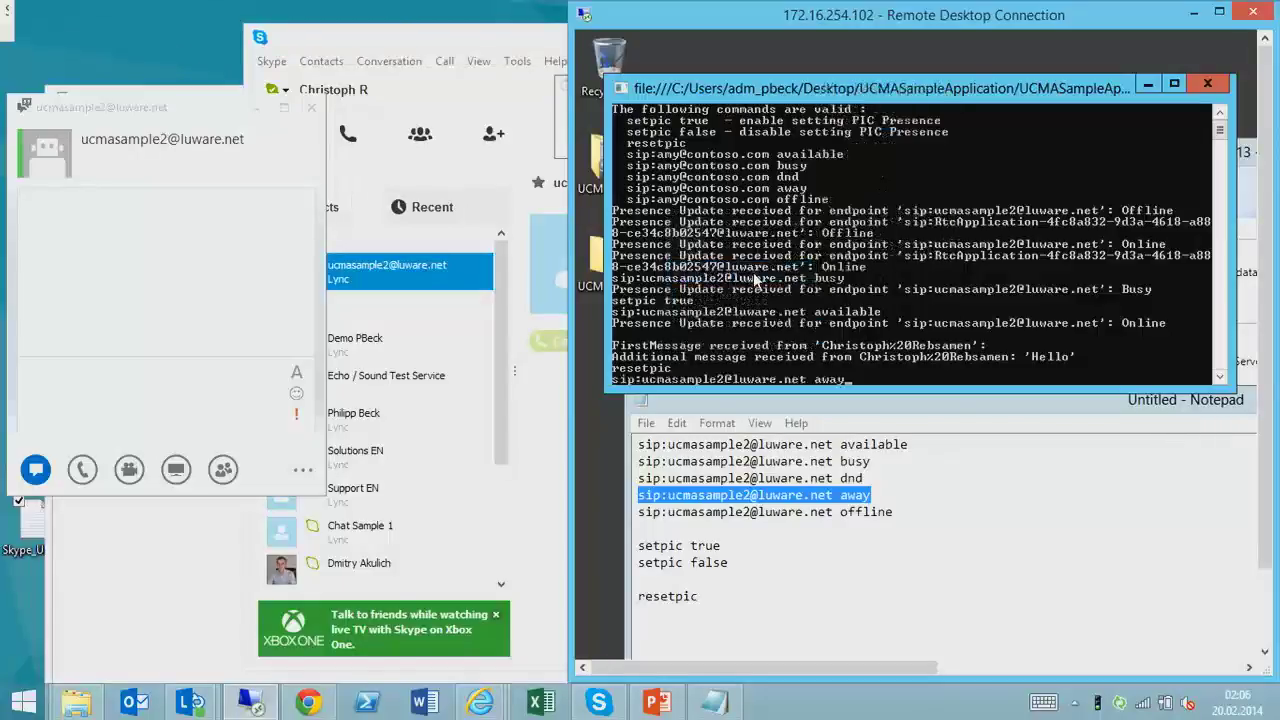
key("Return")
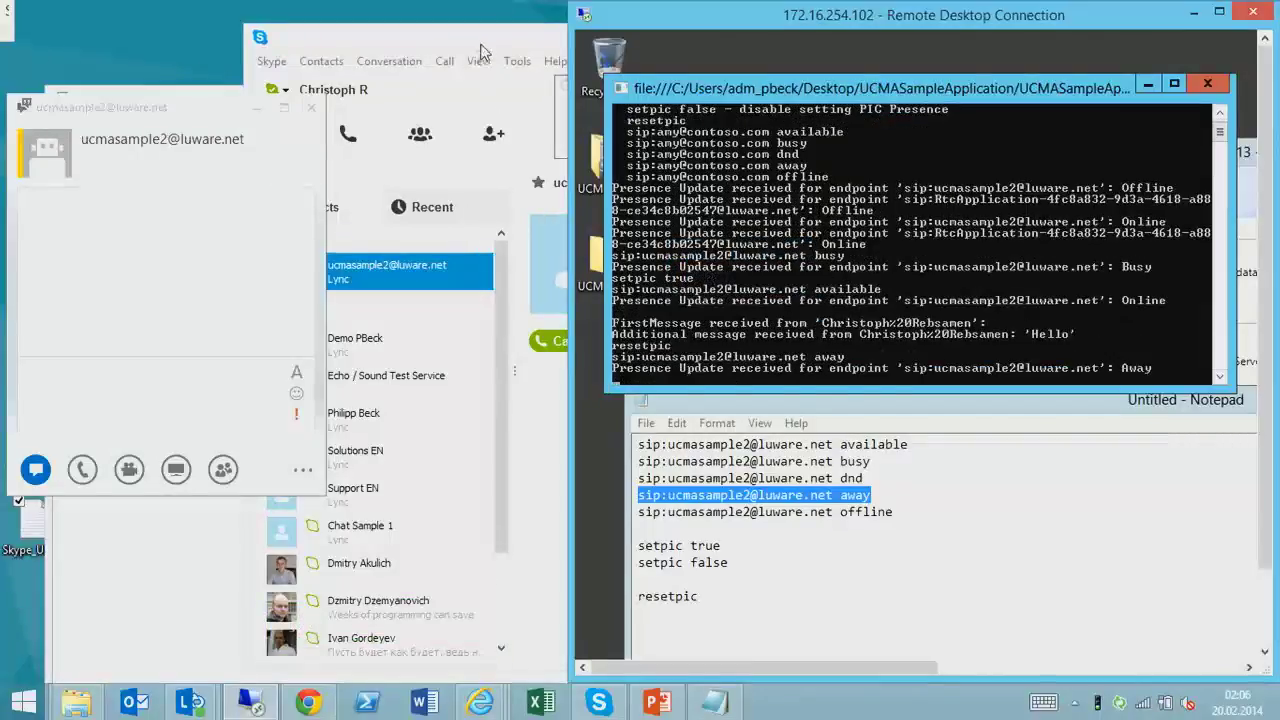
Stop the sample application in the remote session's console, checking the sample contact's status in Skype before and after.
left_click(343, 280)
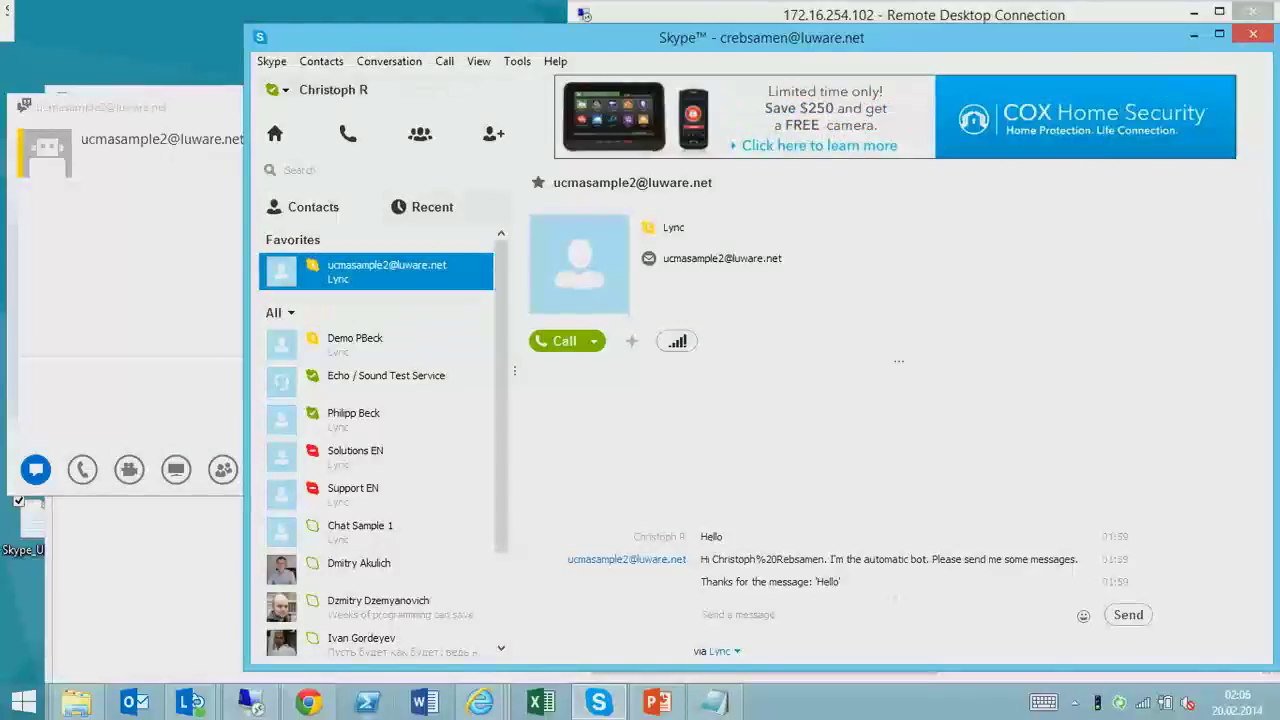
left_click(250, 702)
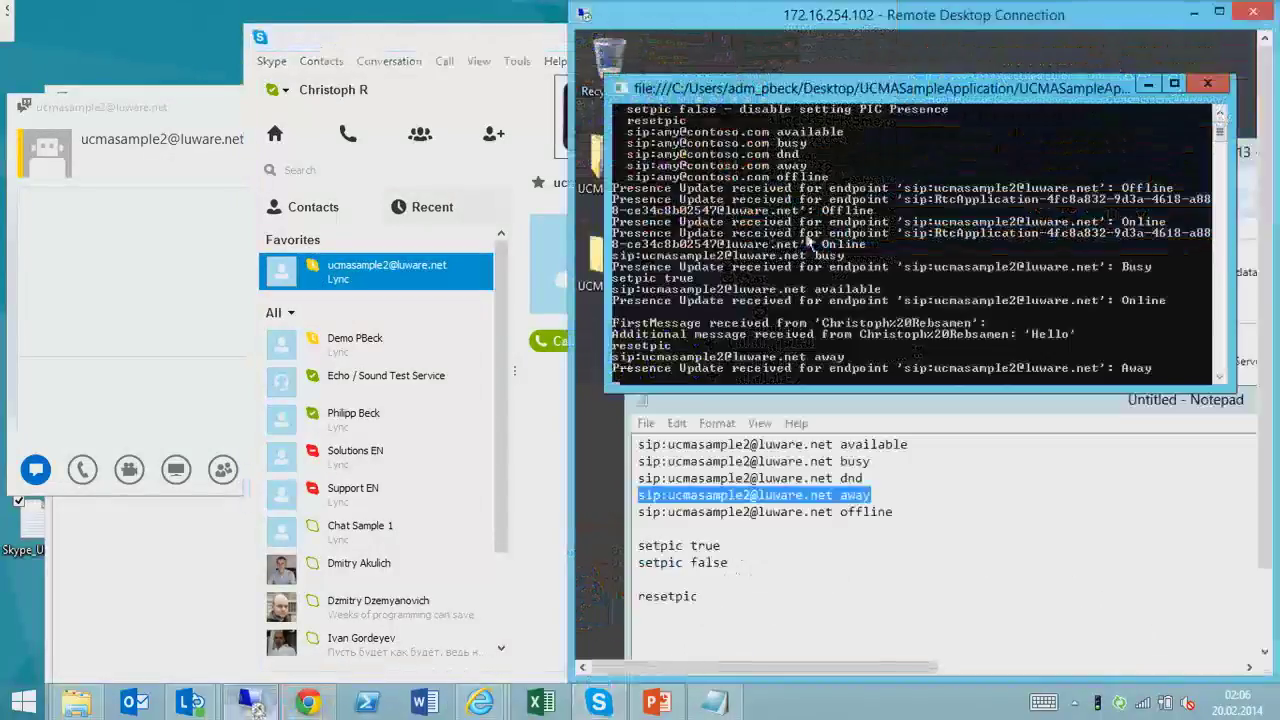
key("Return")
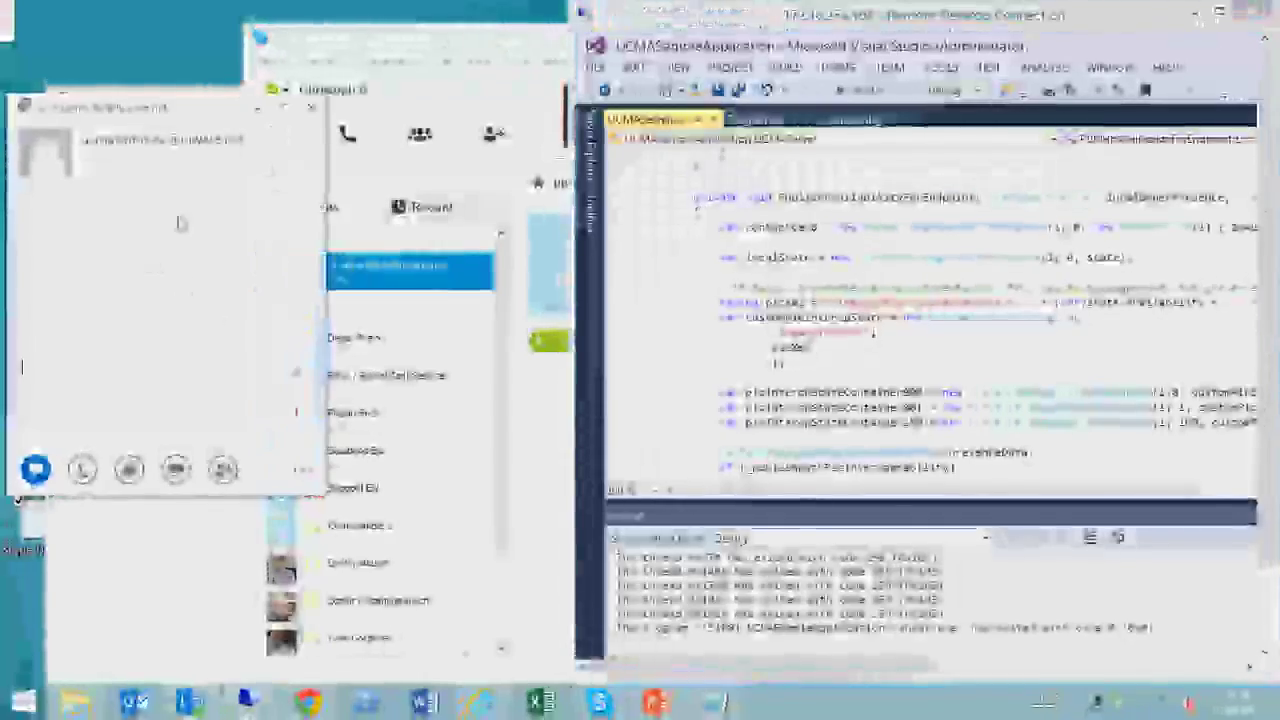
left_click(320, 268)
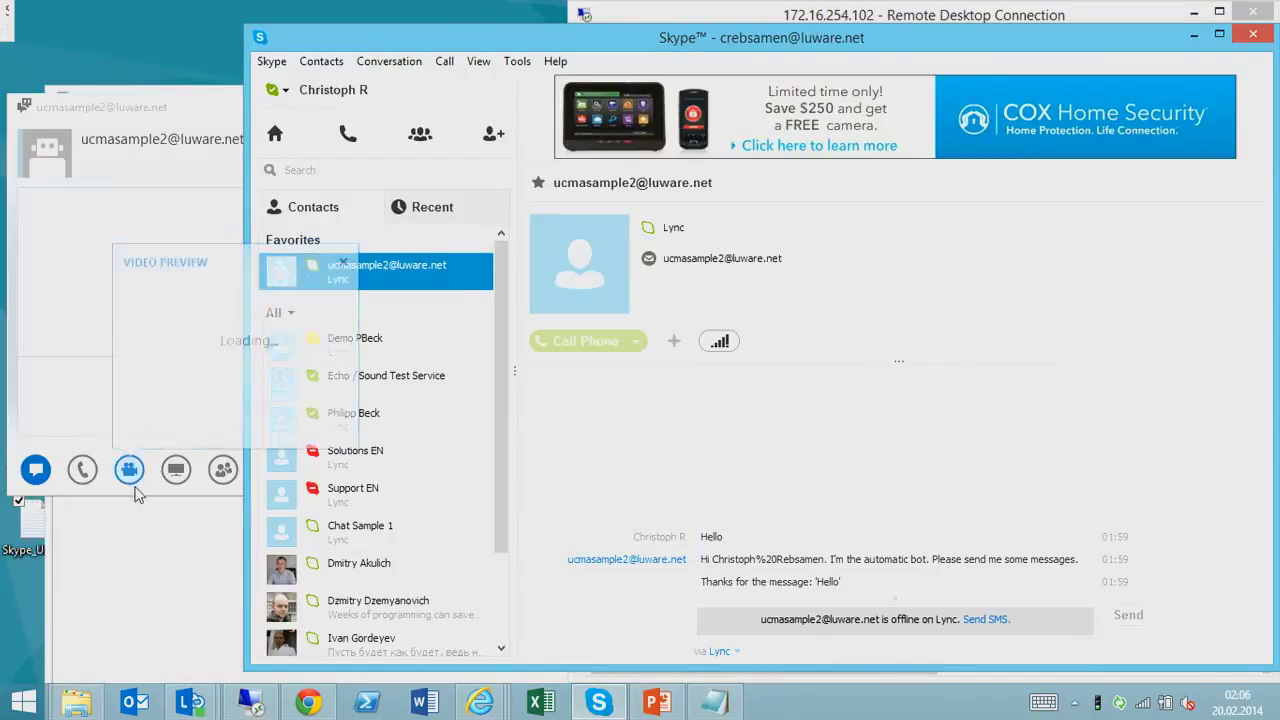
Switch to PowerPoint and advance through the PLAT401 presentation's slides from slide 13 to the First Subscribe diagram on slide 21.
left_click(663, 703)
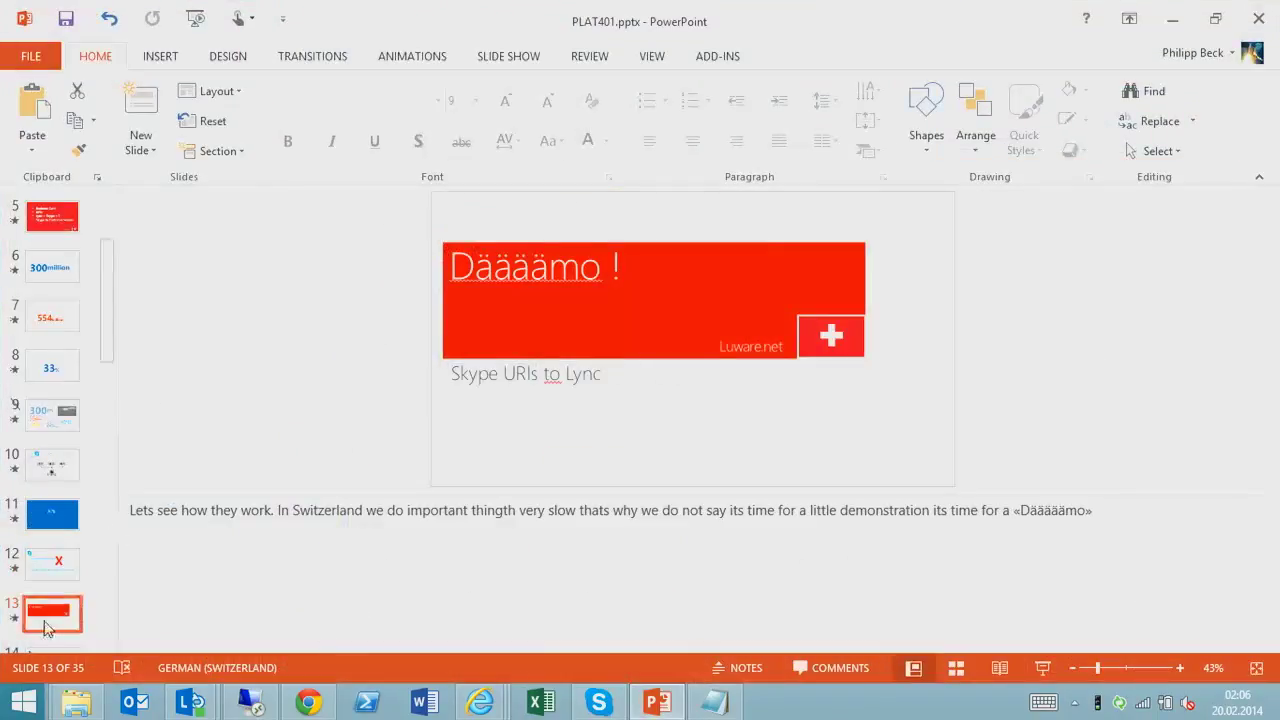
key("Down")
key("Down")
key("Down")
key("Down")
key("Down")
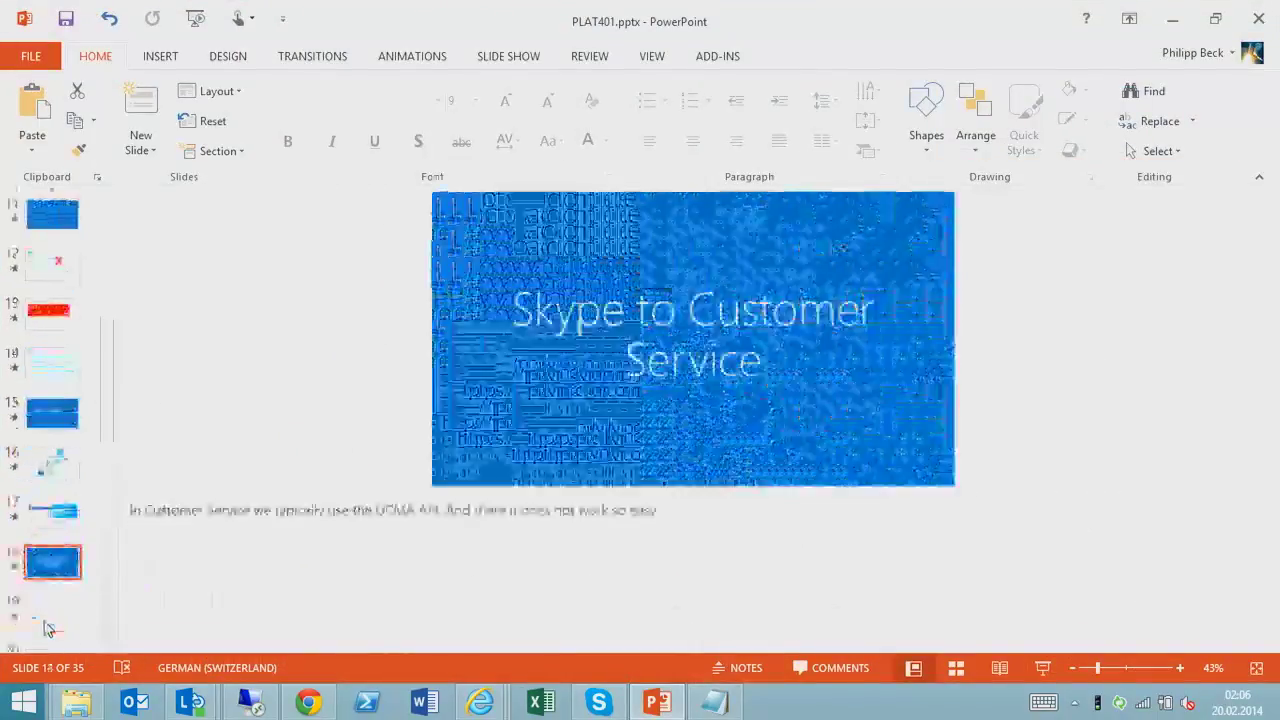
key("Down")
key("Down")
key("Down")
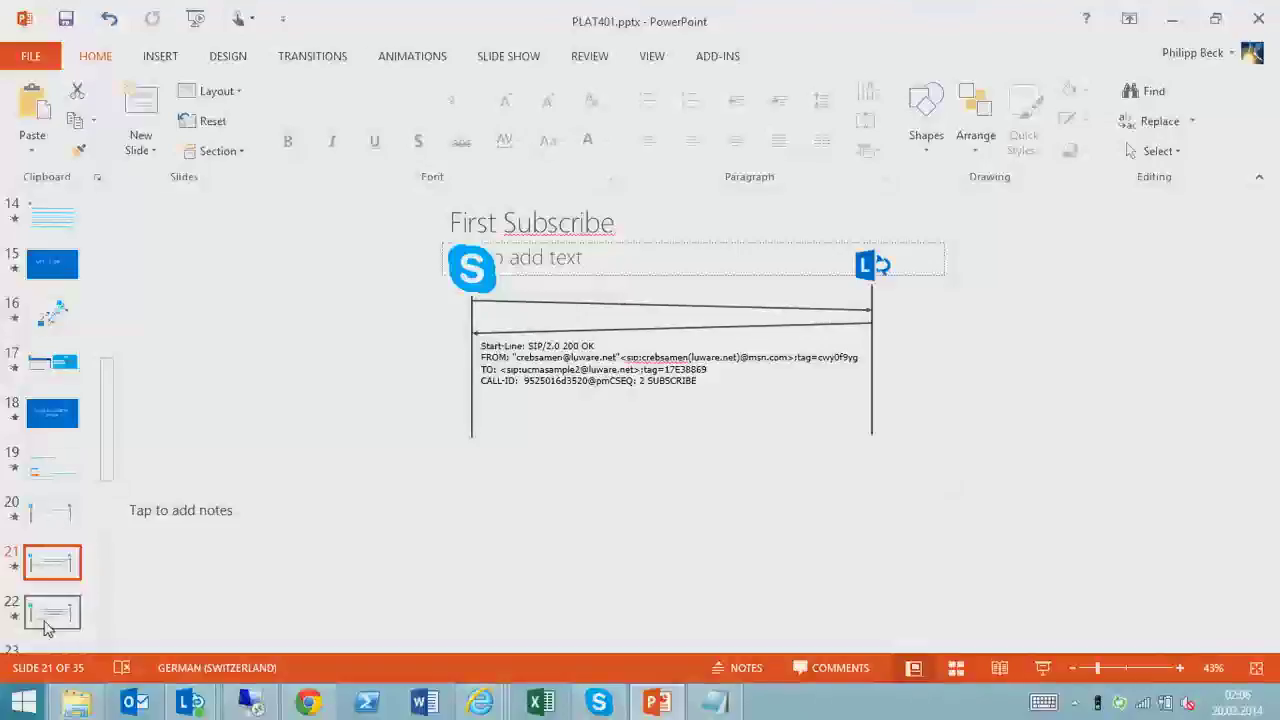